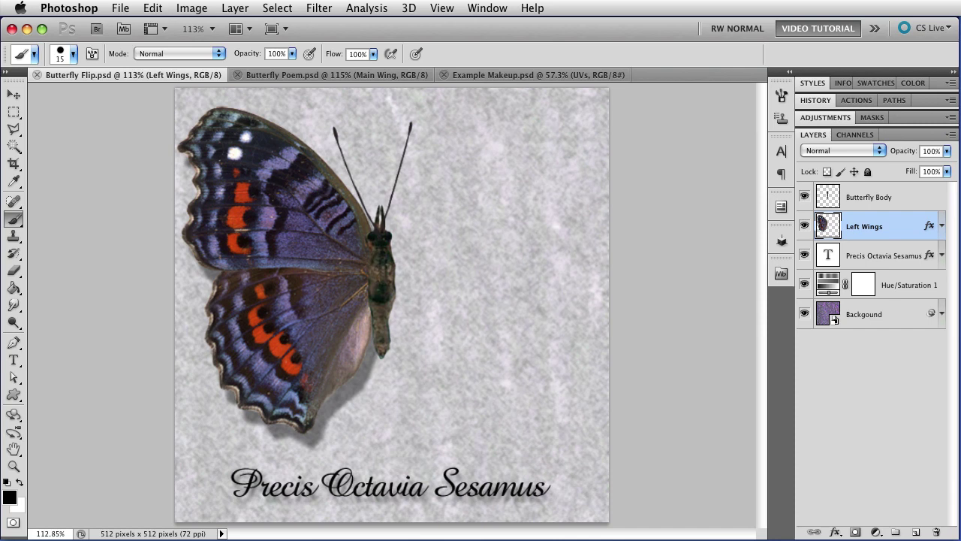
- Add a vertical guide at 50% running down the canvas centre through the butterfly's body
{"action": "left_click", "coordinate": [447, 9]}
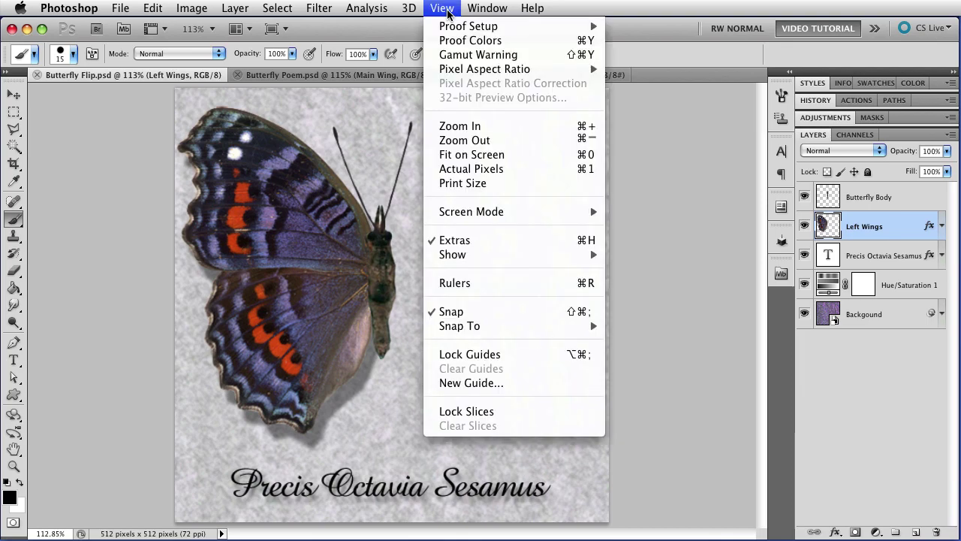
{"action": "left_click", "coordinate": [508, 384]}
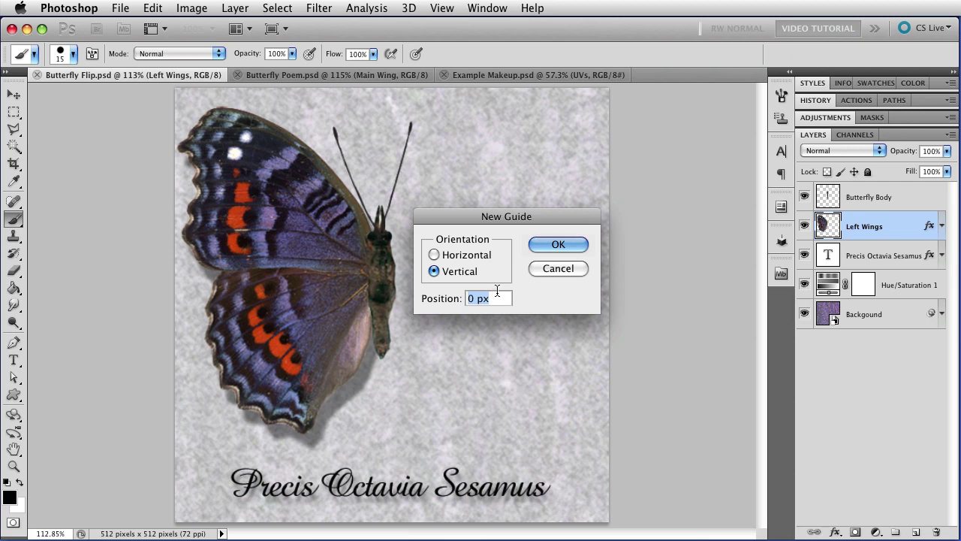
{"action": "type", "text": "50%"}
{"action": "left_click", "coordinate": [543, 247]}
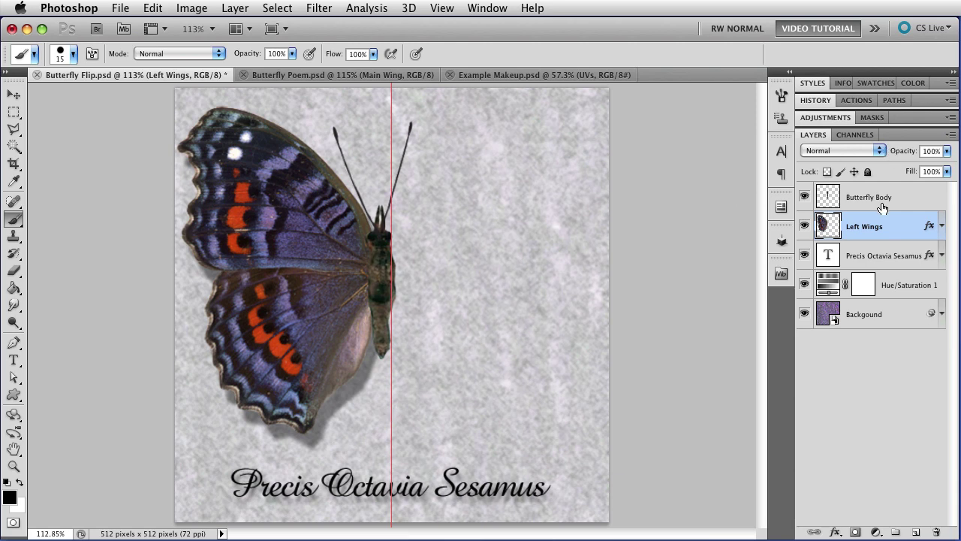
- Nudge the Butterfly Body and Left Wings layers 11 pixels right to centre on the guide
{"action": "key", "text": "v"}
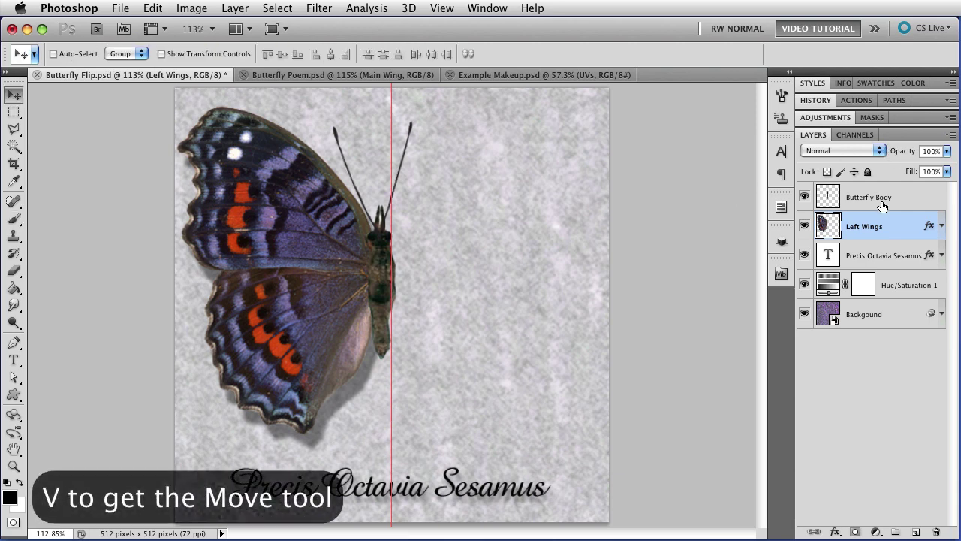
{"action": "left_click", "coordinate": [883, 204], "text": "shift"}
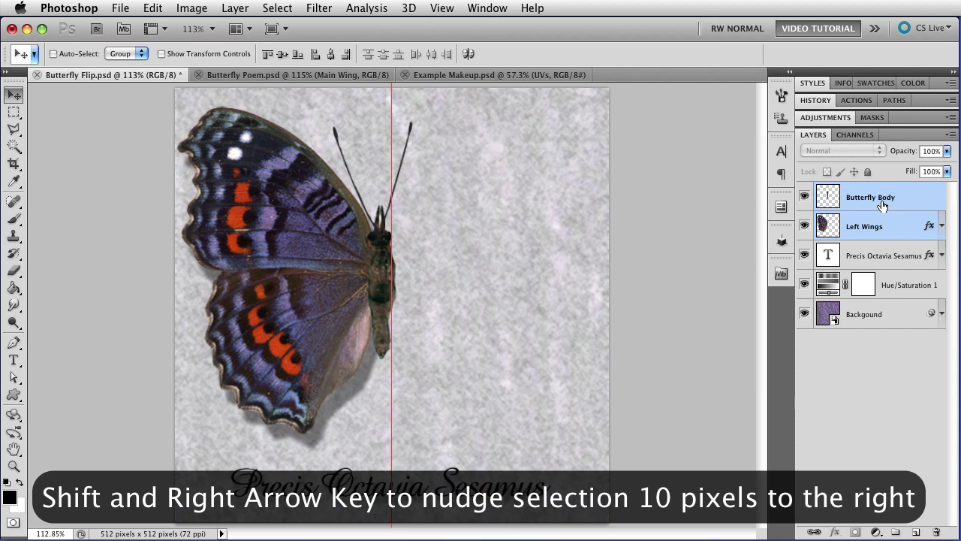
{"action": "key", "text": "shift+Right"}
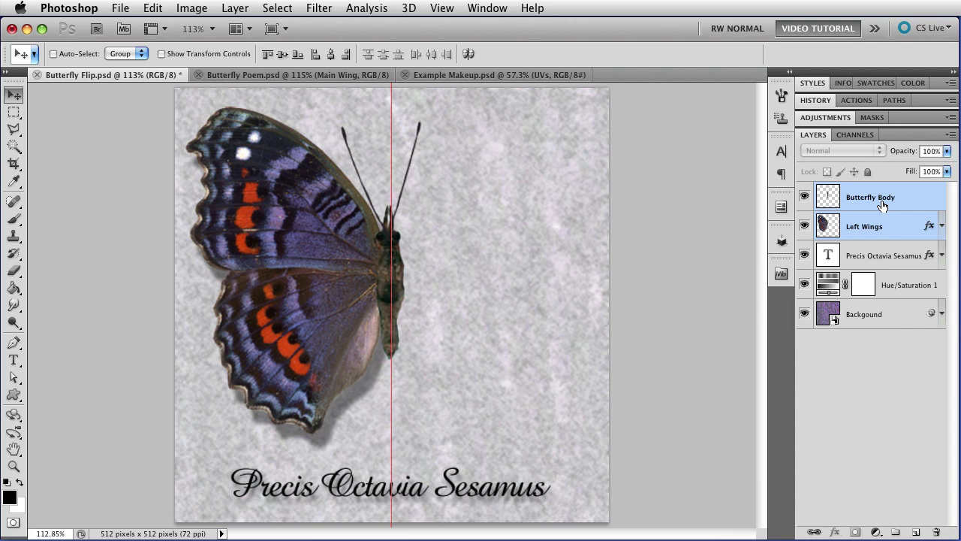
{"action": "key", "text": "Right"}
{"action": "key", "text": "Right"}
{"action": "key", "text": "Right"}
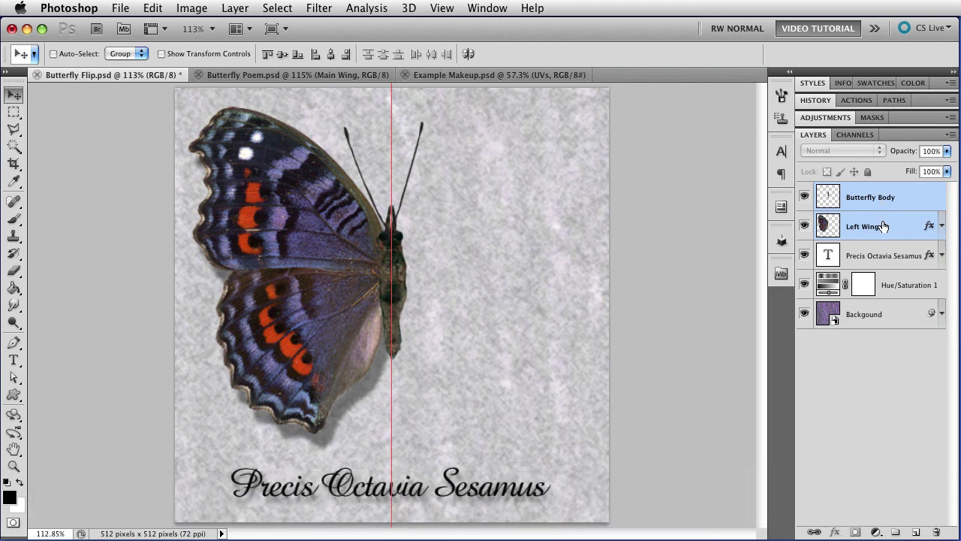
- Add Layer 1 above Left Wings and brush black dots in the top-left and bottom-right corners
{"action": "left_click", "coordinate": [882, 226]}
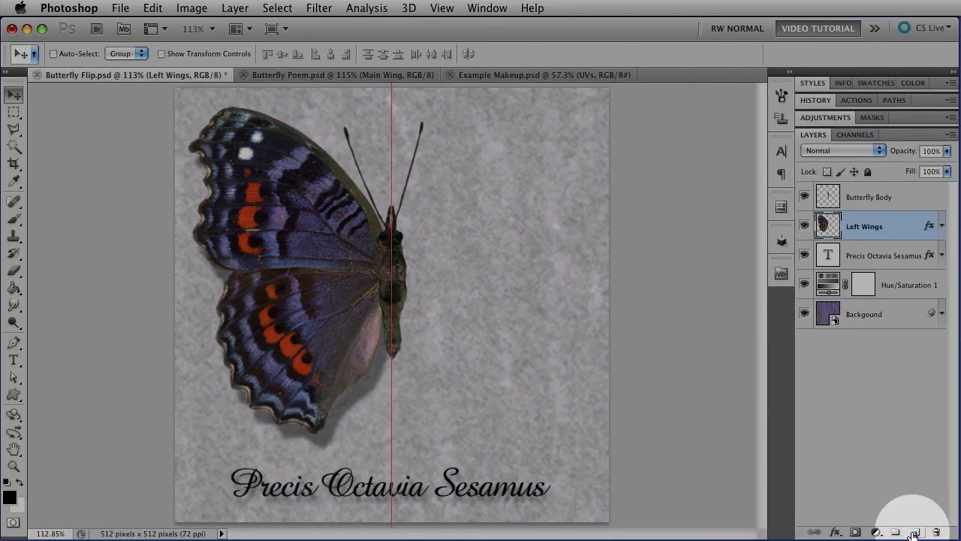
{"action": "left_click", "coordinate": [915, 532]}
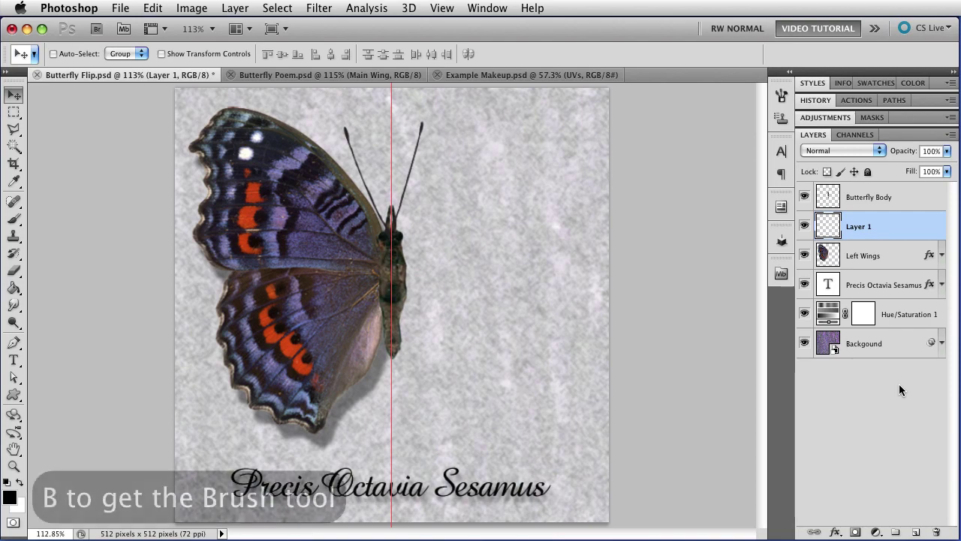
{"action": "key", "text": "b"}
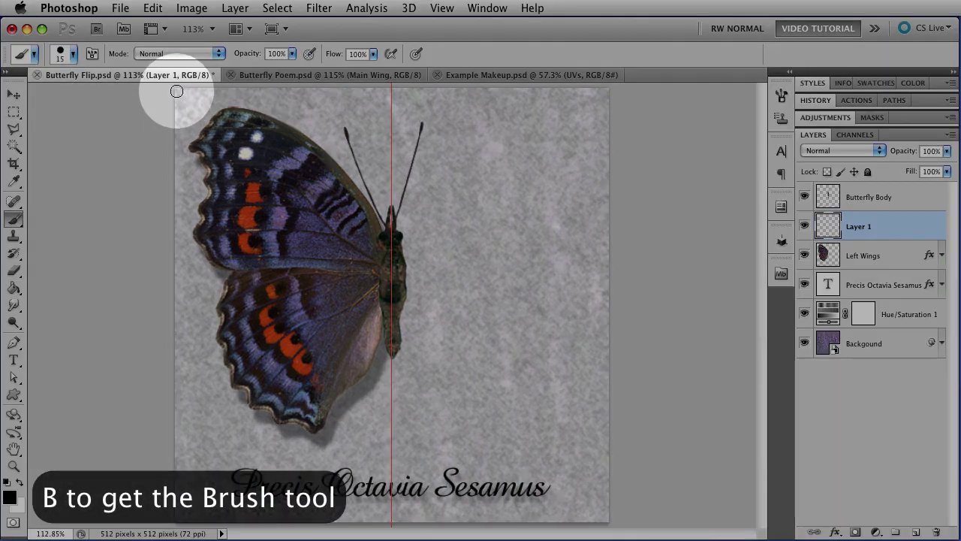
{"action": "left_click", "coordinate": [176, 91]}
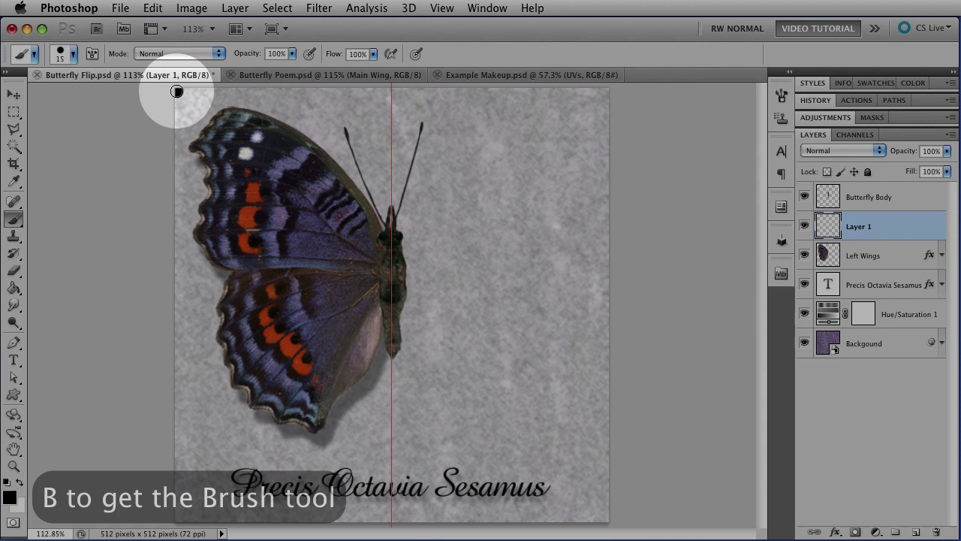
{"action": "left_click", "coordinate": [606, 518]}
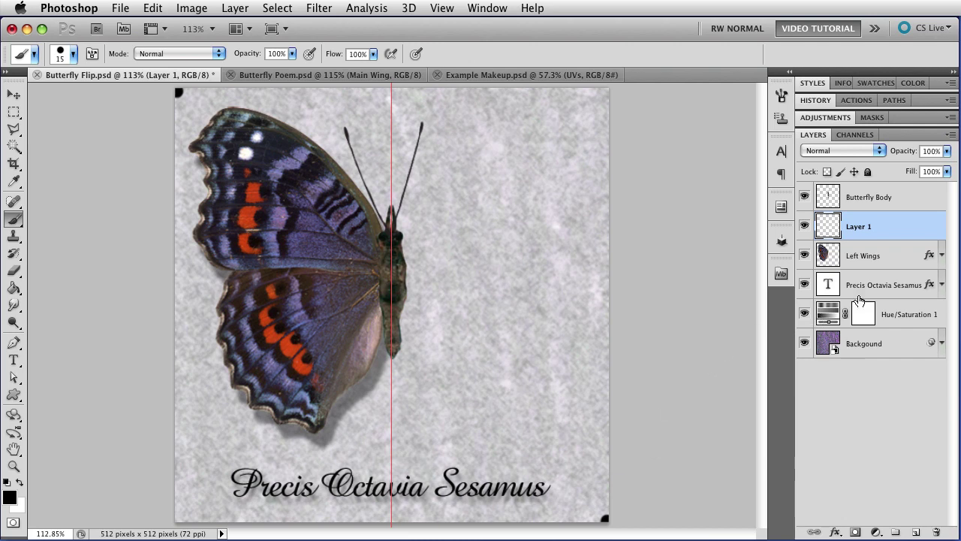
- Duplicate Left Wings and Layer 1 and flip the copies horizontally to mirror the wings
{"action": "left_click", "coordinate": [902, 259], "text": "shift"}
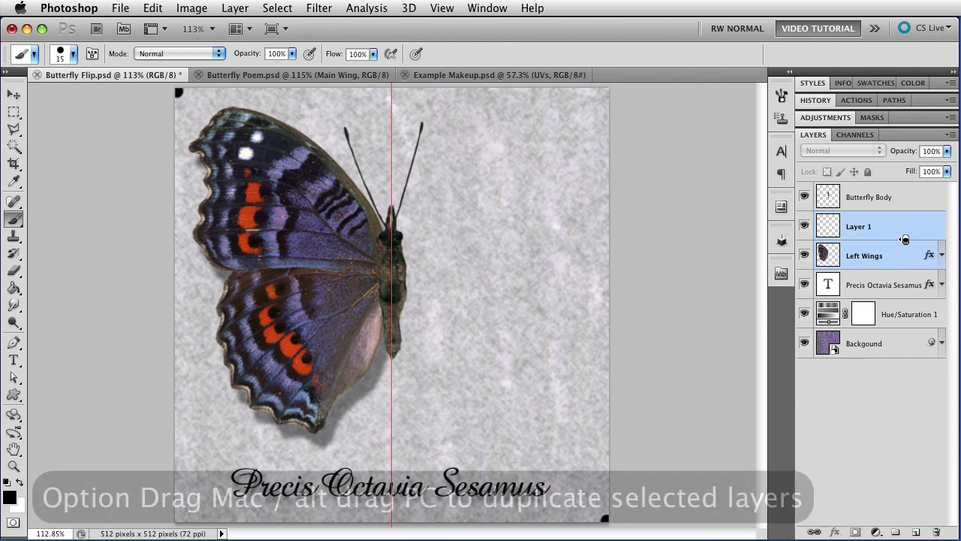
{"action": "left_click_drag", "start_coordinate": [897, 259], "coordinate": [904, 243]}
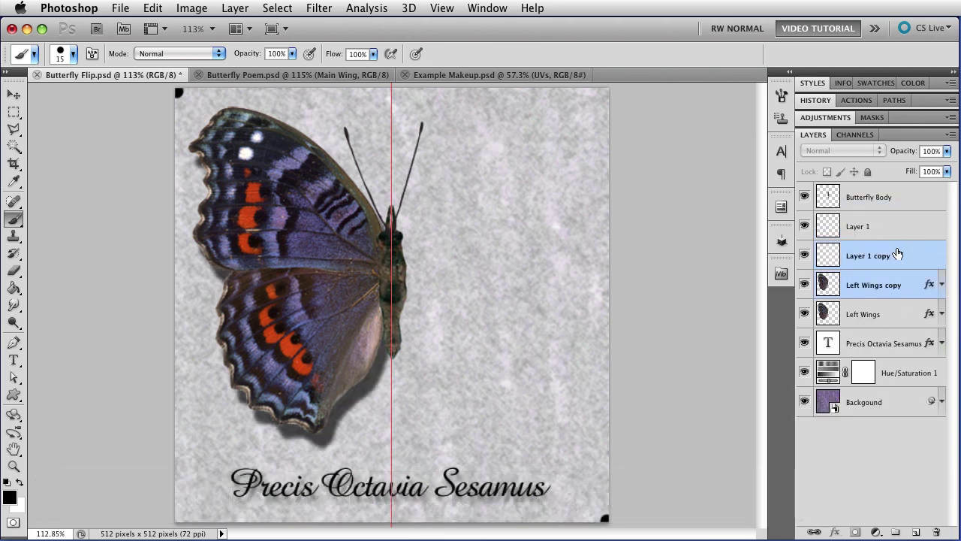
{"action": "left_click", "coordinate": [156, 8]}
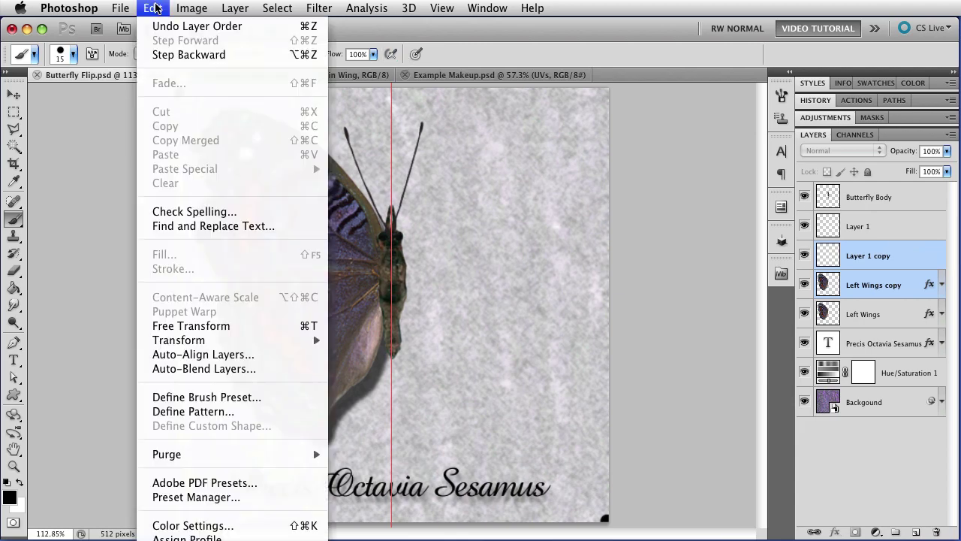
{"action": "mouse_move", "coordinate": [242, 343]}
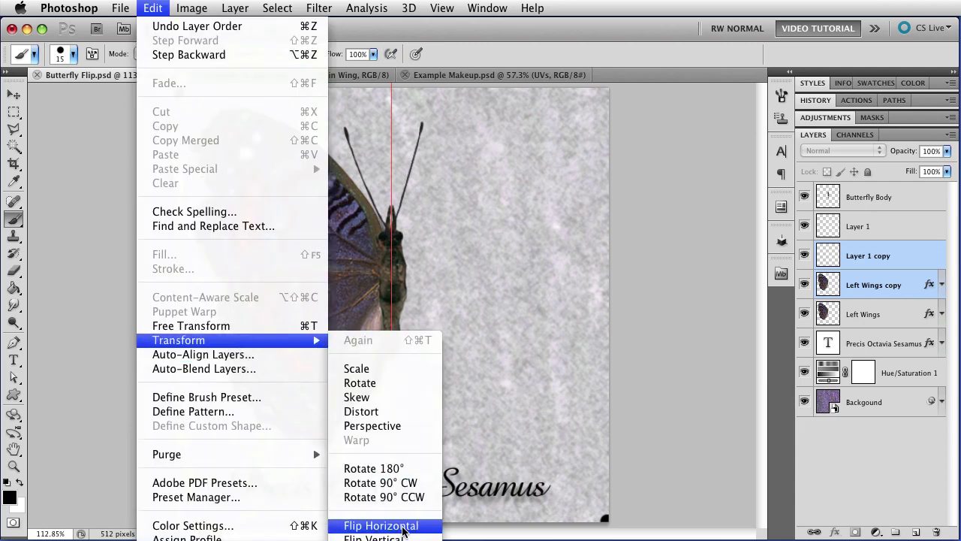
{"action": "left_click", "coordinate": [381, 525]}
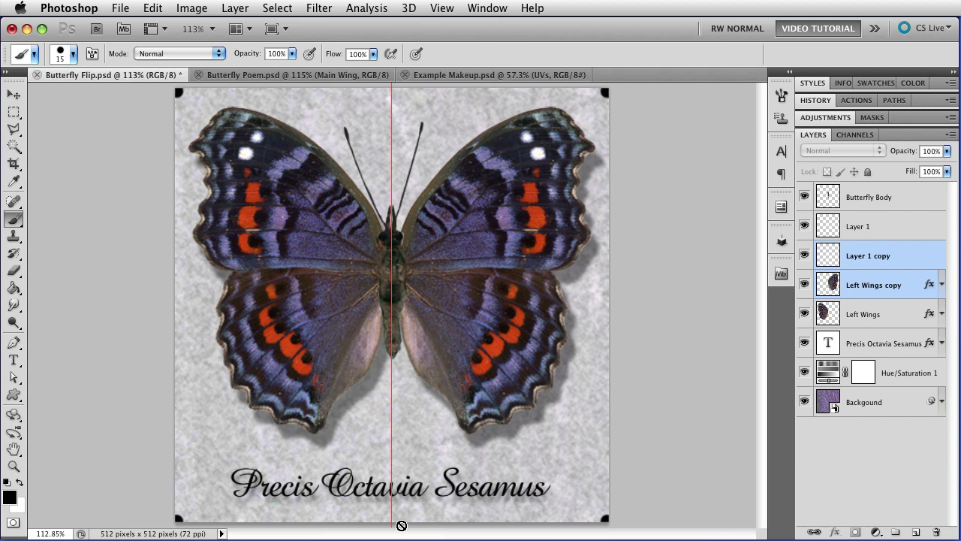
- Delete Layer 1 and Layer 1 copy, then hide the centre guide
{"action": "left_click", "coordinate": [881, 227]}
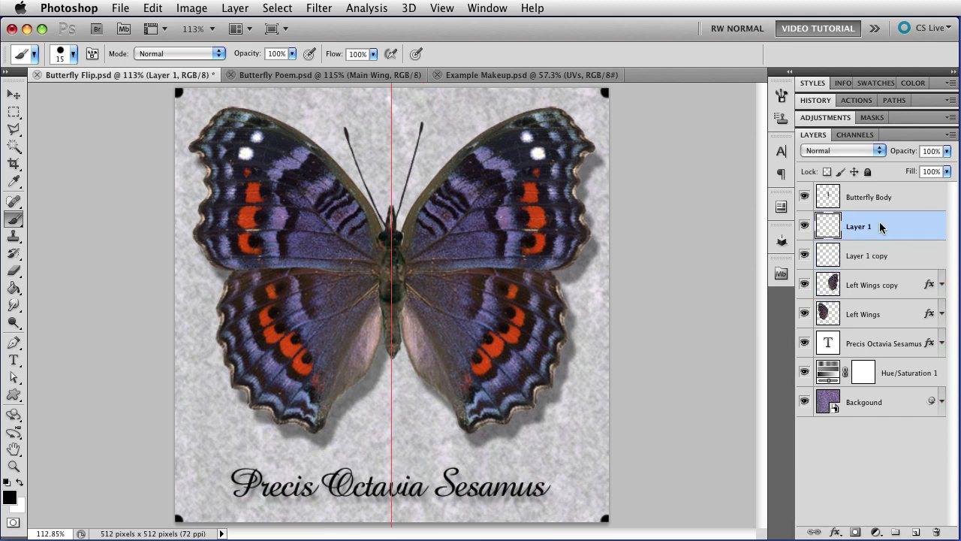
{"action": "left_click", "coordinate": [886, 254], "text": "shift"}
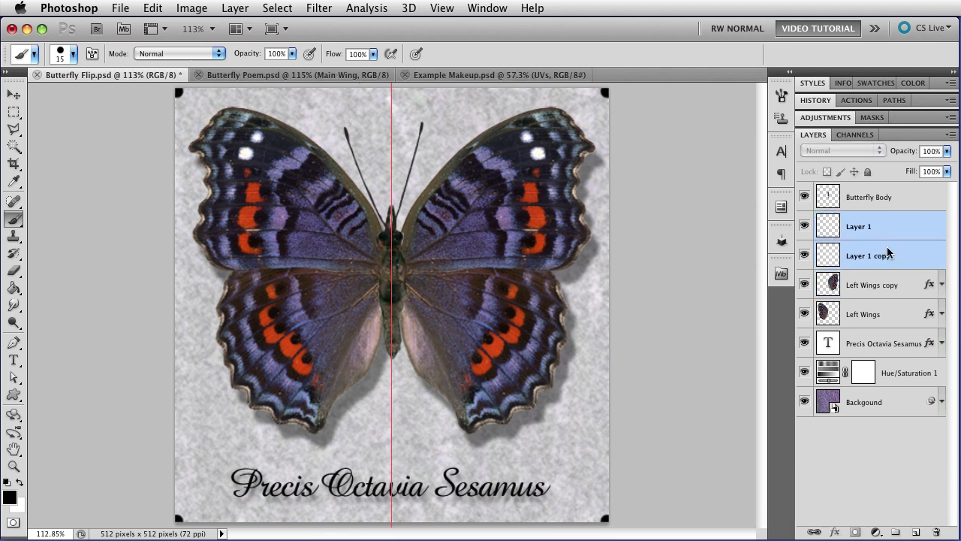
{"action": "key", "text": "BackSpace"}
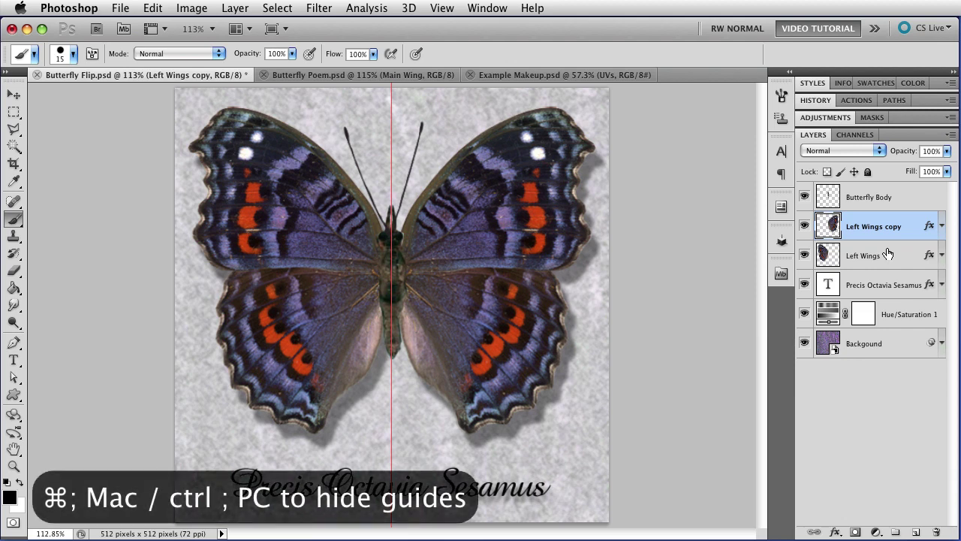
{"action": "key", "text": "cmd+semicolon"}
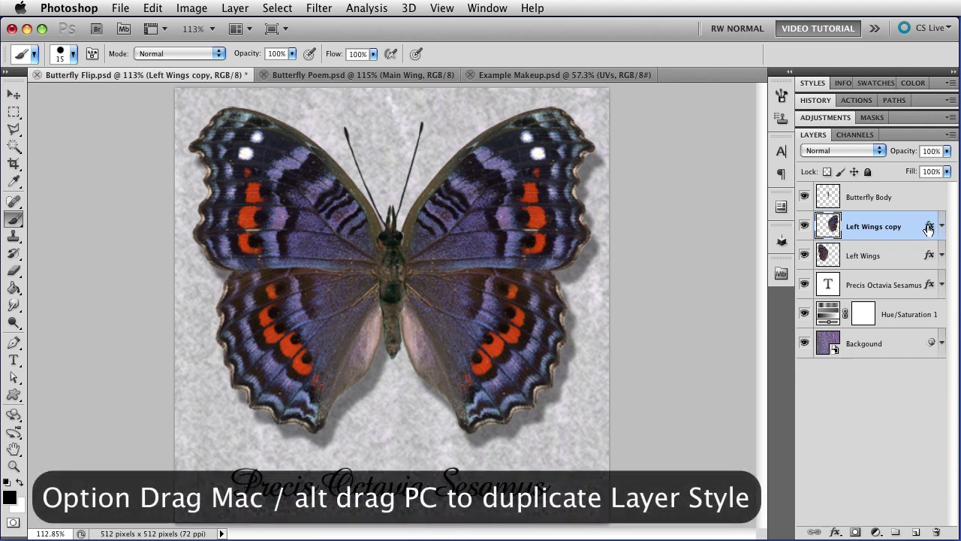
- Copy the wing effects to Butterfly Body, make its drop shadow a layer, and move it below Left Wings
{"action": "left_click_drag", "start_coordinate": [929, 229], "coordinate": [929, 207]}
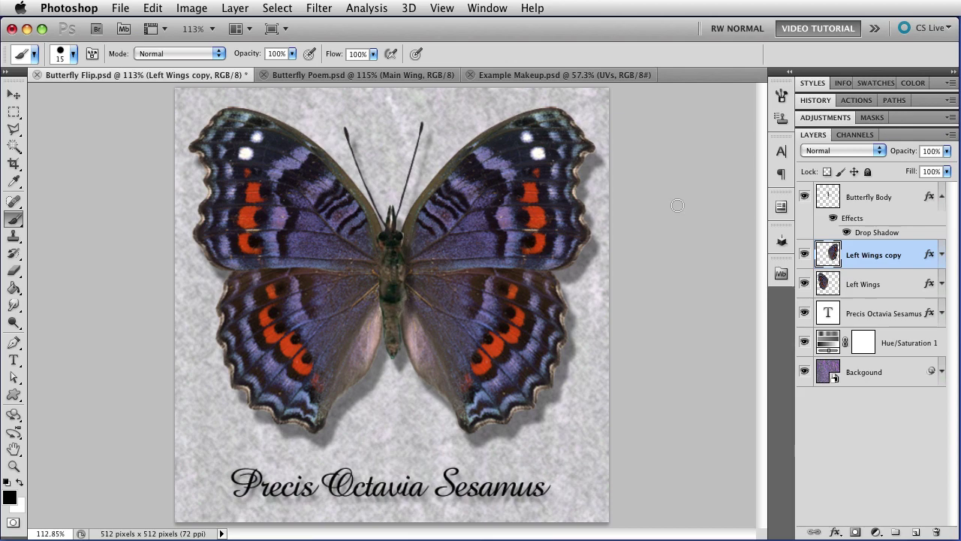
{"action": "right_click", "coordinate": [929, 197]}
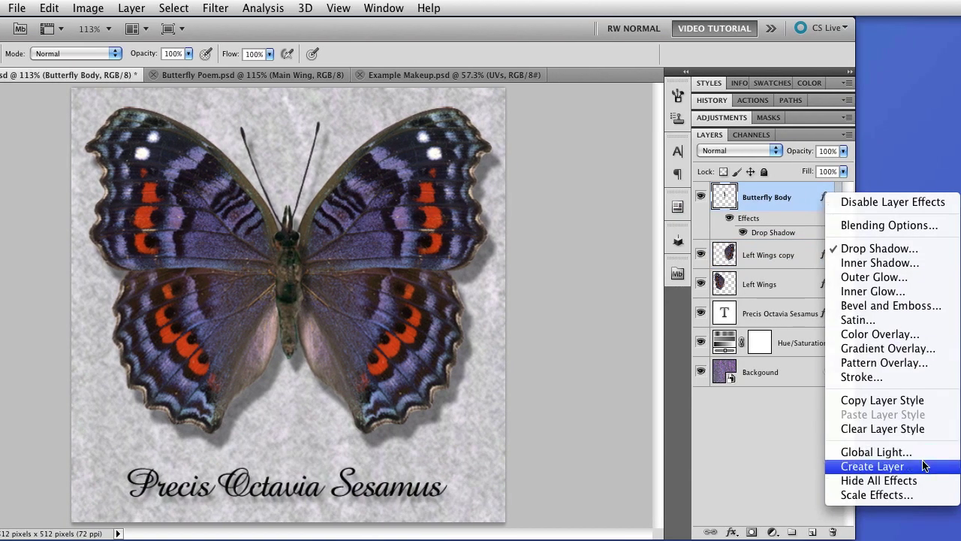
{"action": "left_click", "coordinate": [923, 466]}
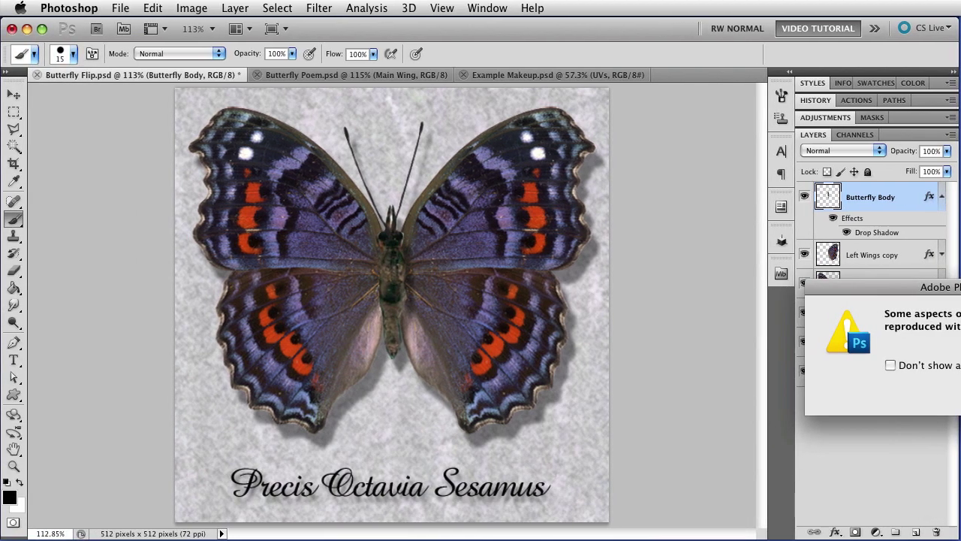
{"action": "left_click_drag", "start_coordinate": [954, 287], "coordinate": [810, 276]}
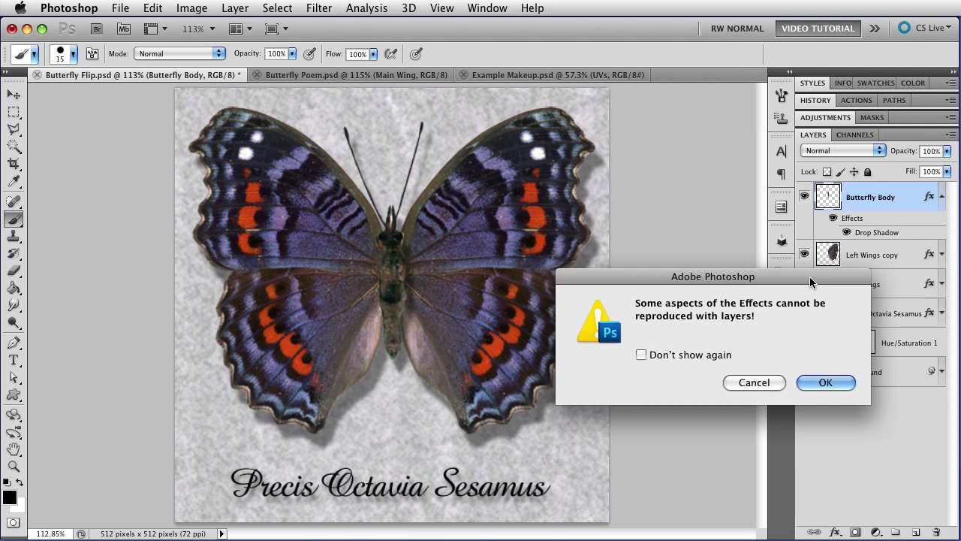
{"action": "left_click", "coordinate": [813, 384]}
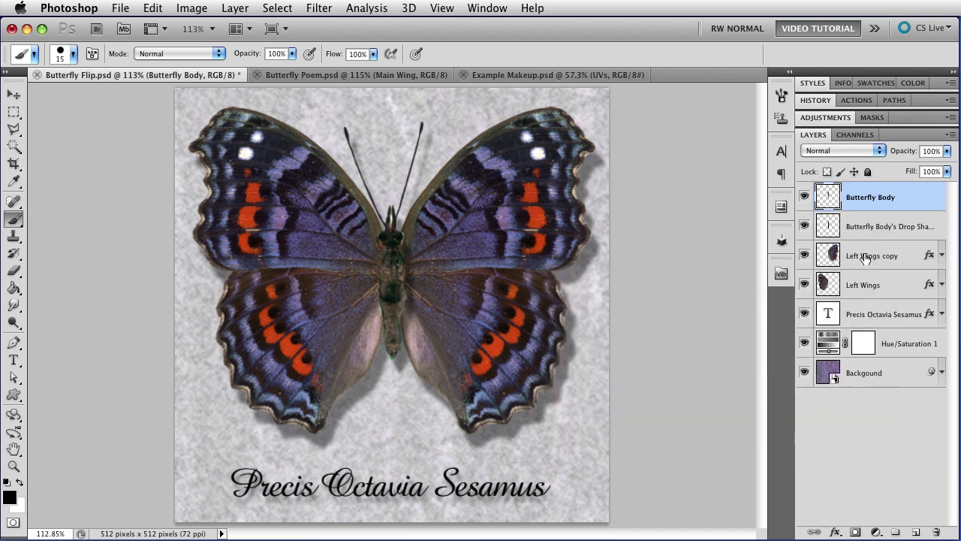
{"action": "left_click", "coordinate": [886, 235]}
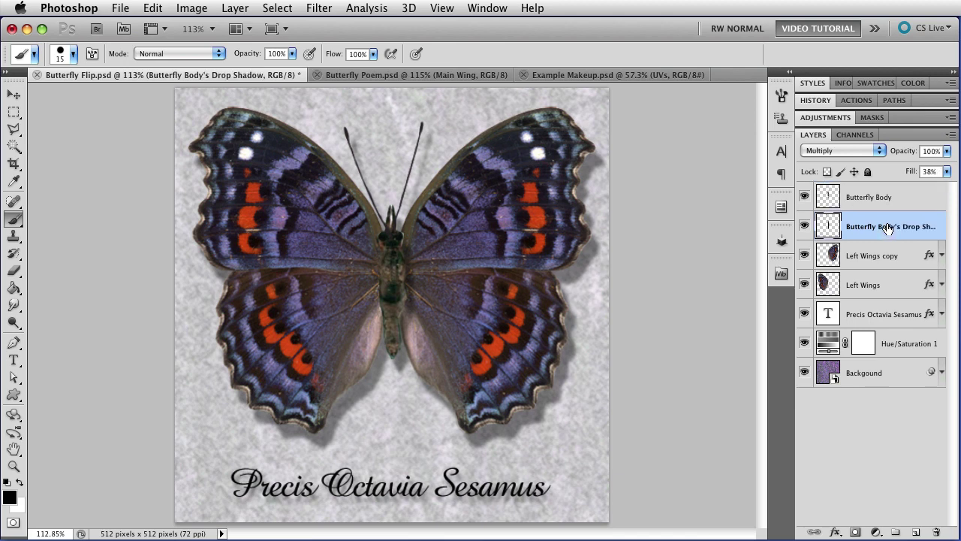
{"action": "left_click_drag", "start_coordinate": [887, 229], "coordinate": [889, 301]}
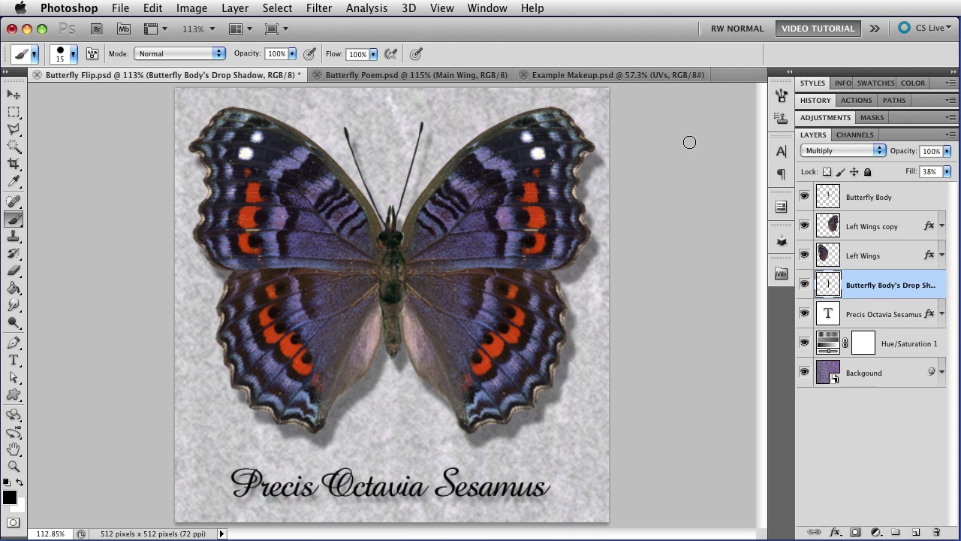
{"action": "left_click", "coordinate": [346, 77]}
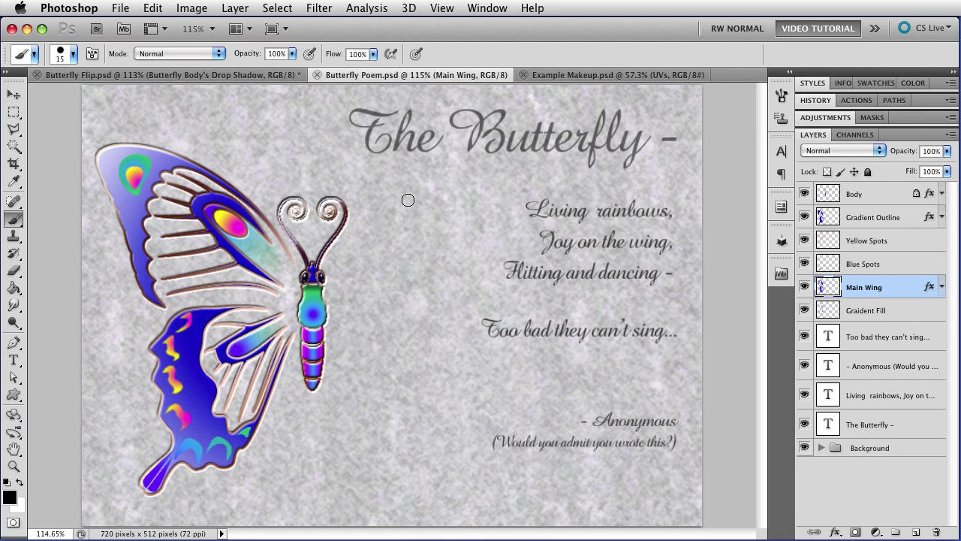
{"action": "left_click", "coordinate": [446, 9]}
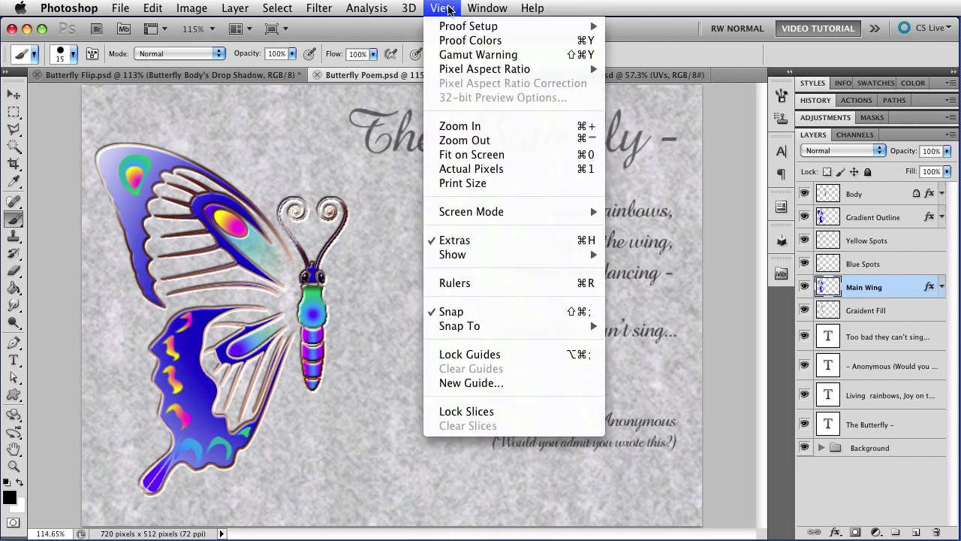
{"action": "mouse_move", "coordinate": [483, 256]}
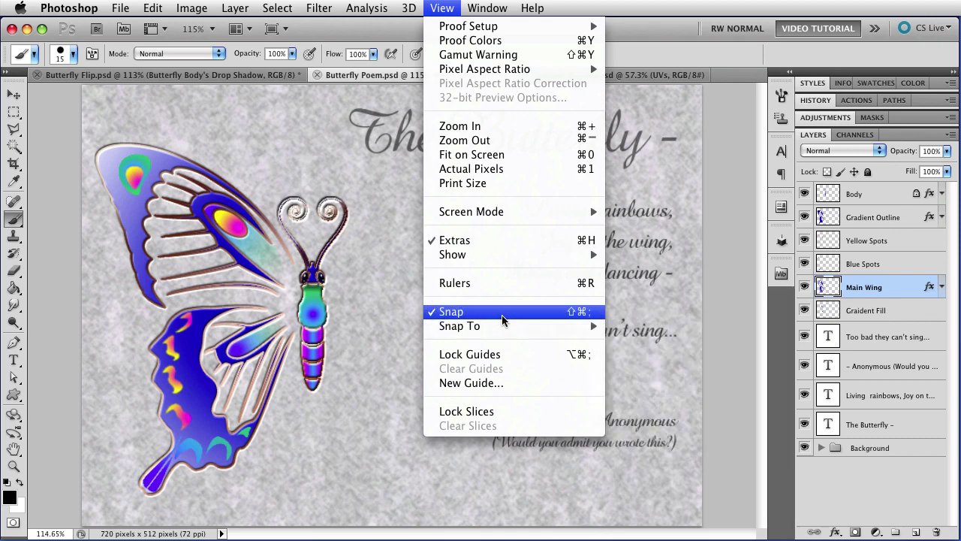
{"action": "mouse_move", "coordinate": [505, 326]}
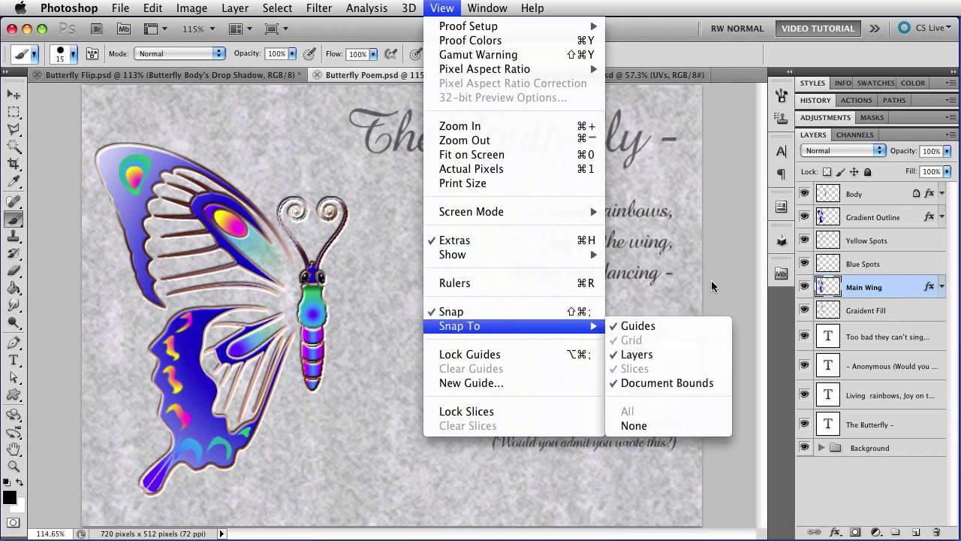
{"action": "left_click", "coordinate": [692, 354]}
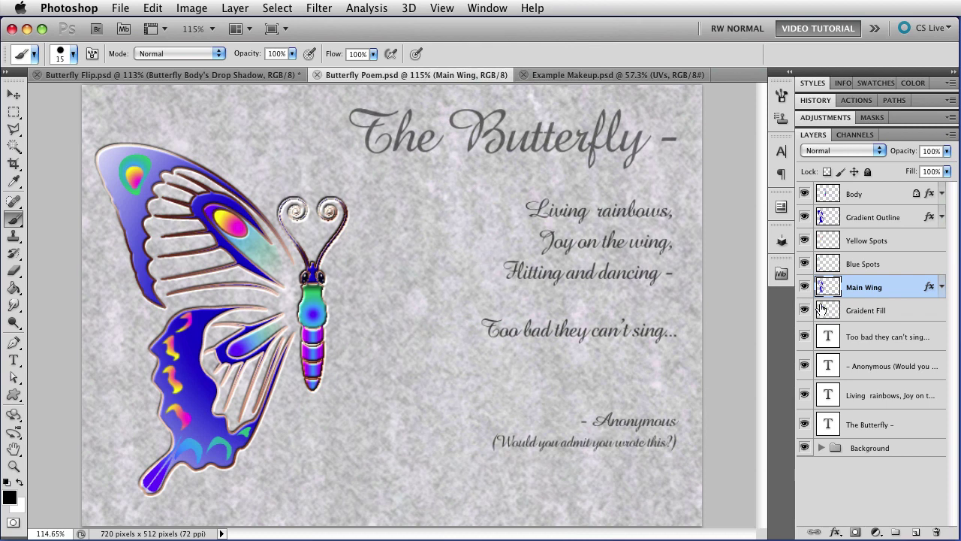
- Create an empty Layer 2 directly beneath the Gradient Fill layer
{"action": "left_click", "coordinate": [894, 313]}
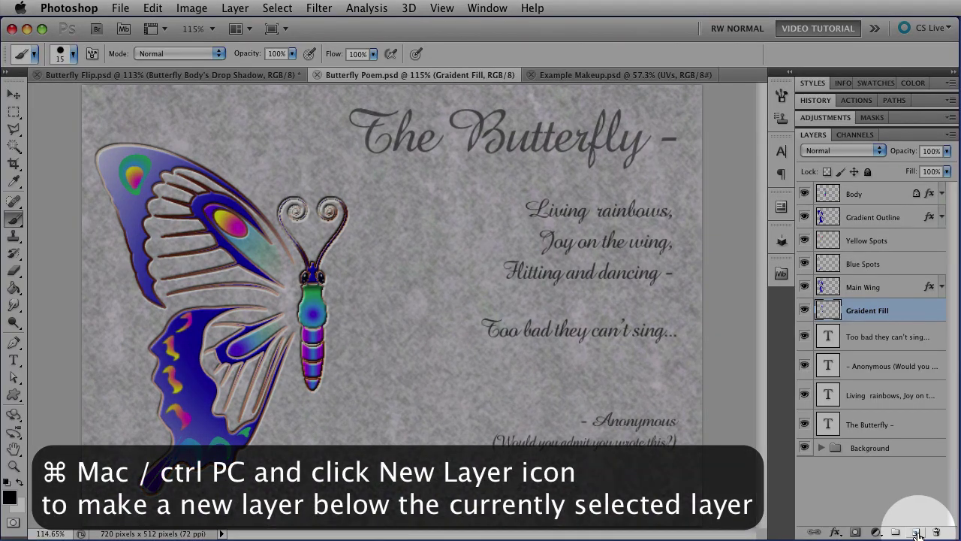
{"action": "left_click", "coordinate": [916, 531], "text": "ctrl"}
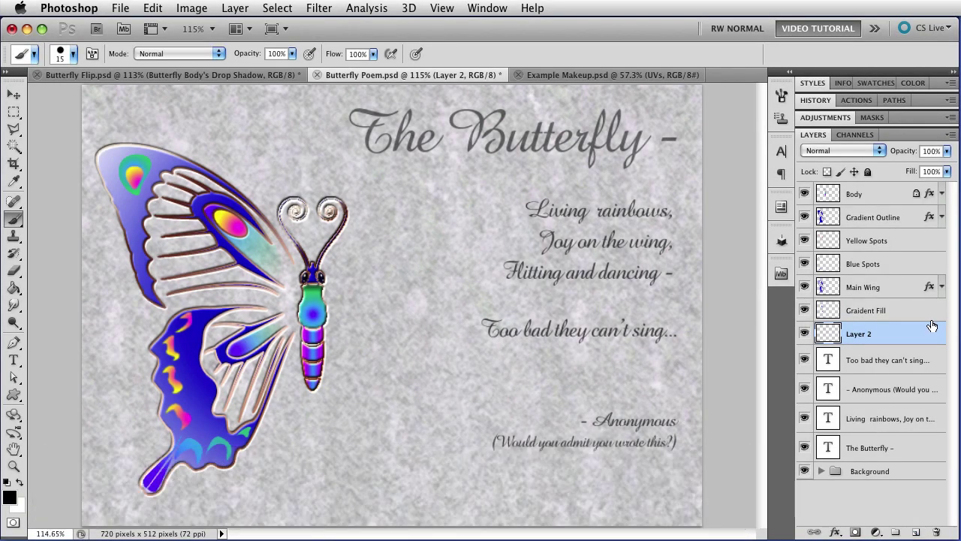
- On Layer 2, fill a black rectangle from the upper wing's top-left to the body's centre line
{"action": "key", "text": "m"}
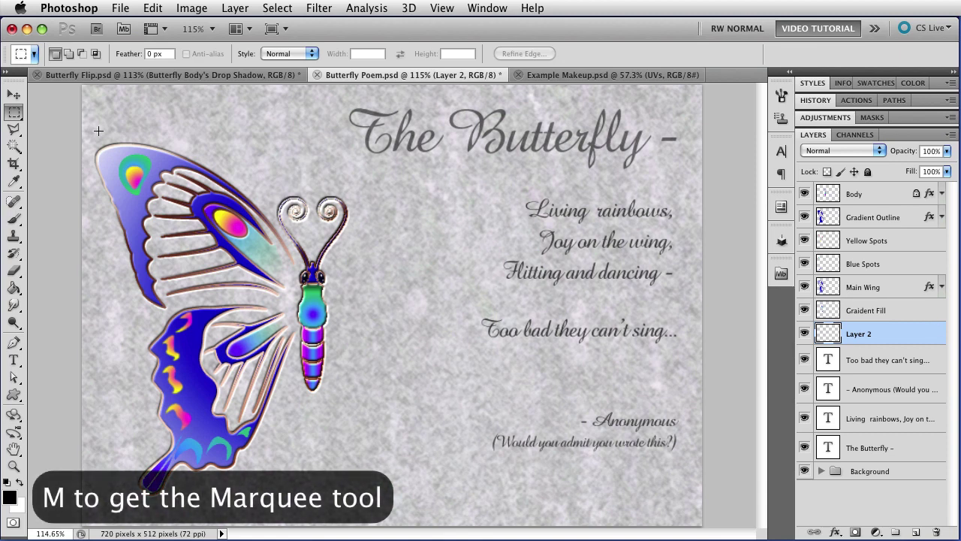
{"action": "left_click_drag", "start_coordinate": [94, 136], "coordinate": [312, 402]}
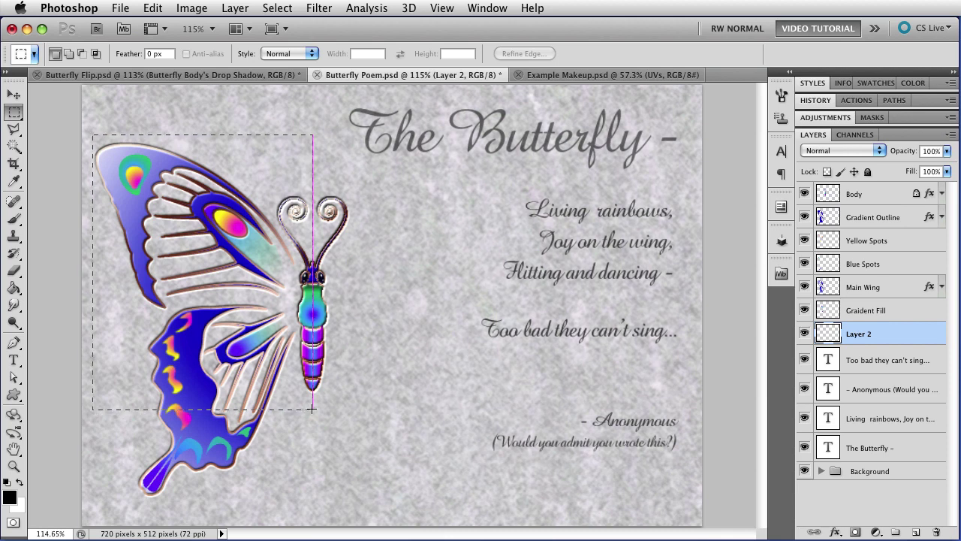
{"action": "left_click_drag", "start_coordinate": [312, 409], "coordinate": [311, 409]}
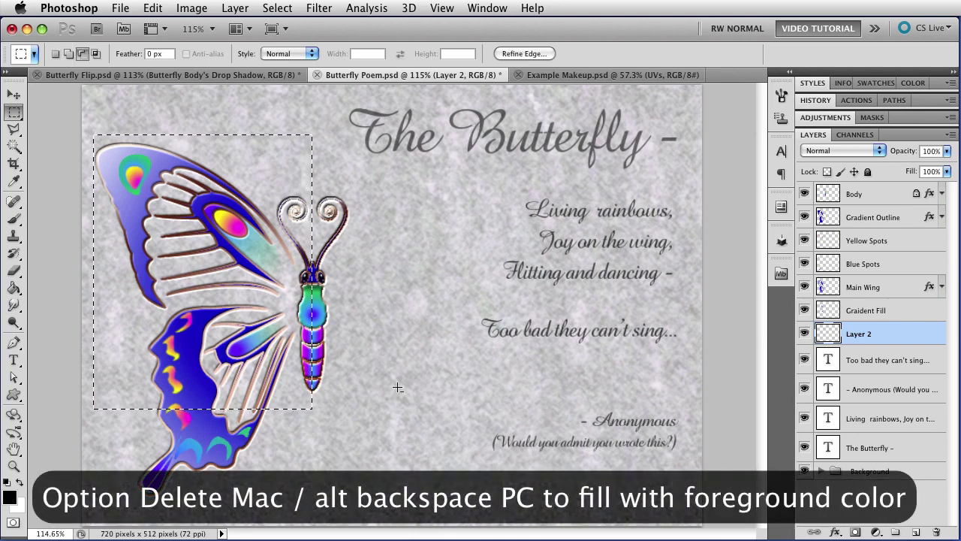
{"action": "key", "text": "alt+BackSpace"}
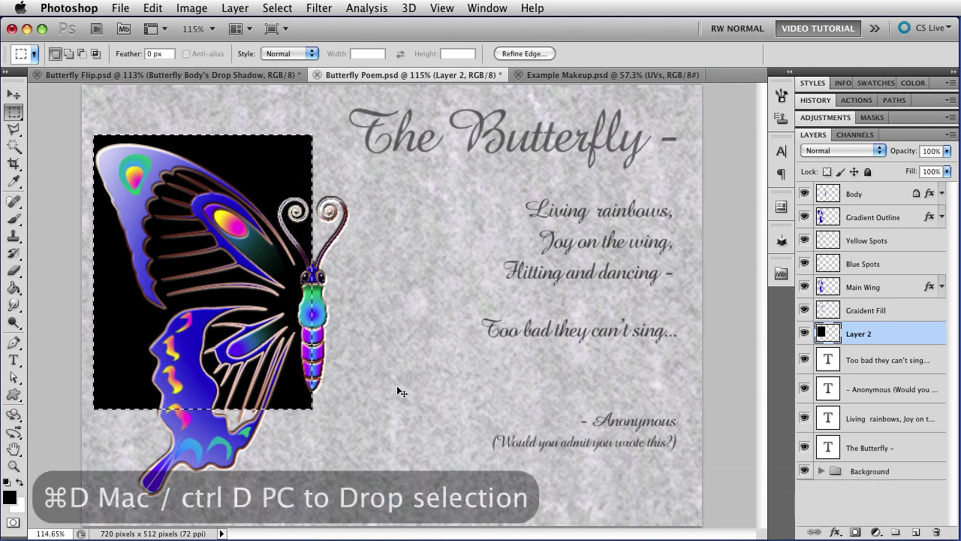
{"action": "key", "text": "super+d"}
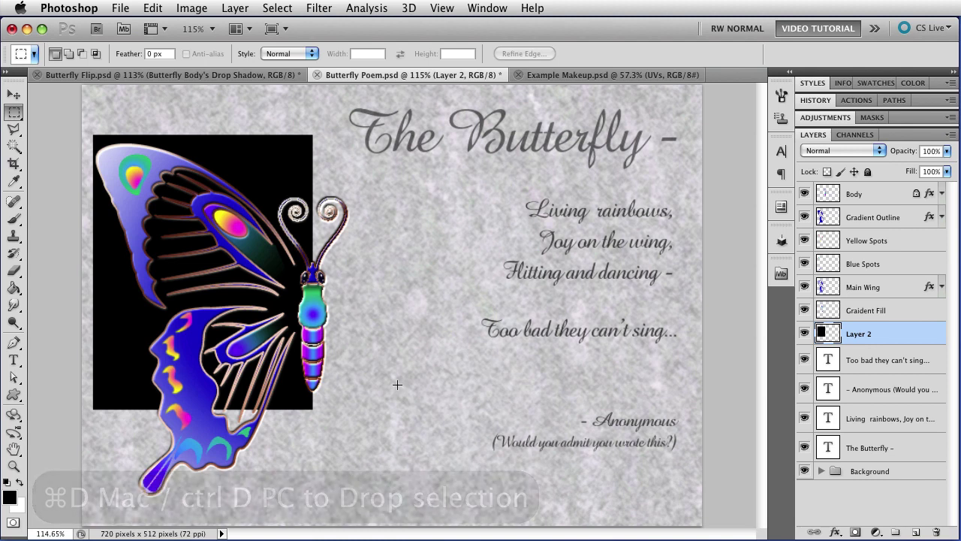
- Duplicate Layer 2 through Gradient Outline, move the copy right, and flip it horizontally
{"action": "left_click", "coordinate": [860, 218], "text": "shift"}
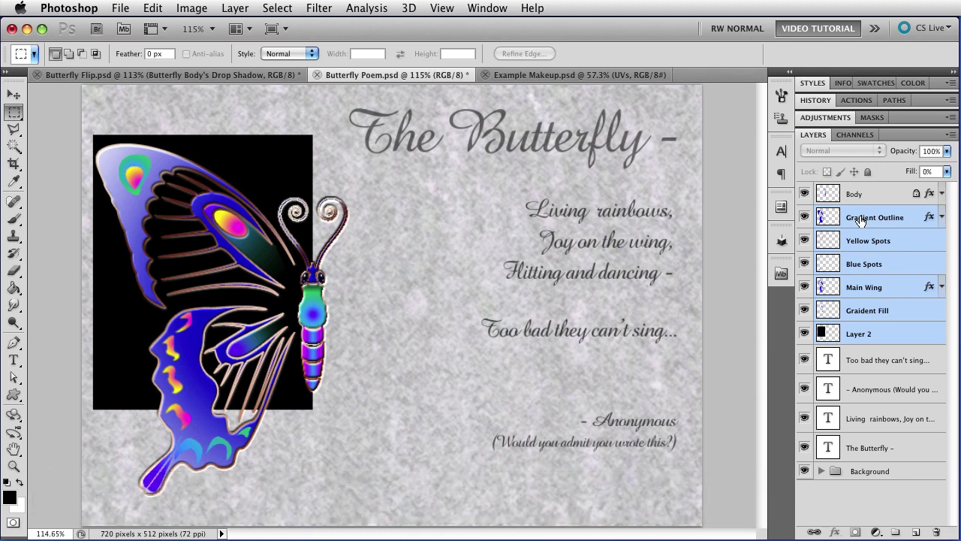
{"action": "key", "text": "v"}
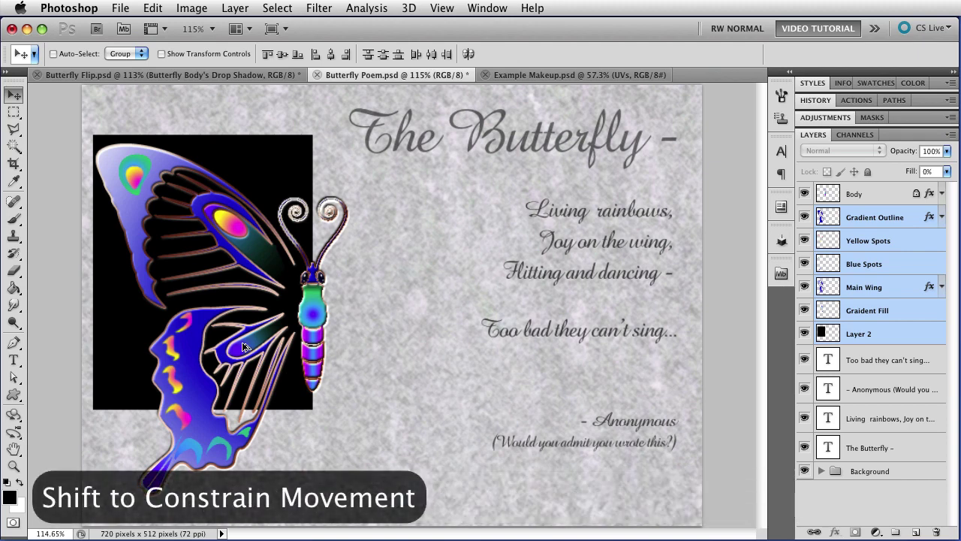
{"action": "left_click_drag", "start_coordinate": [243, 346], "coordinate": [461, 338]}
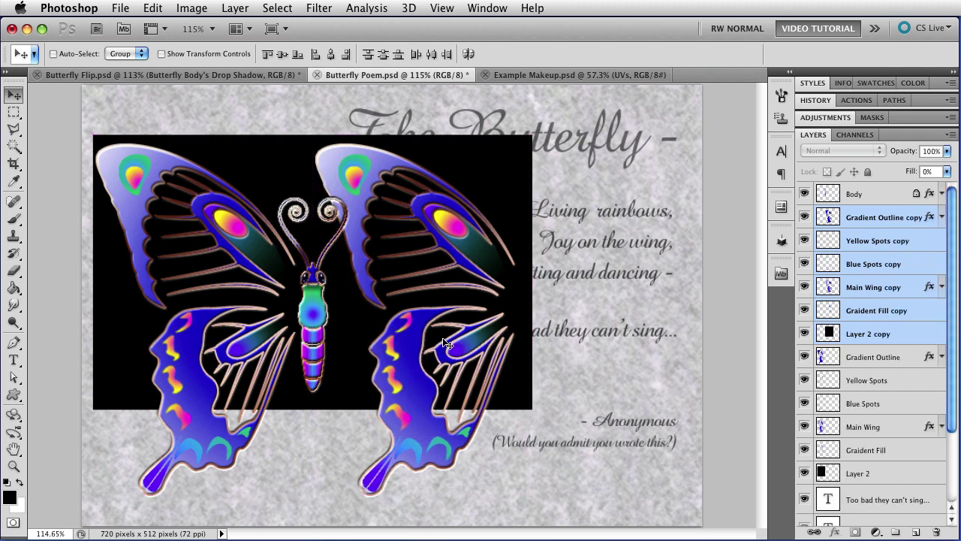
{"action": "left_click", "coordinate": [154, 9]}
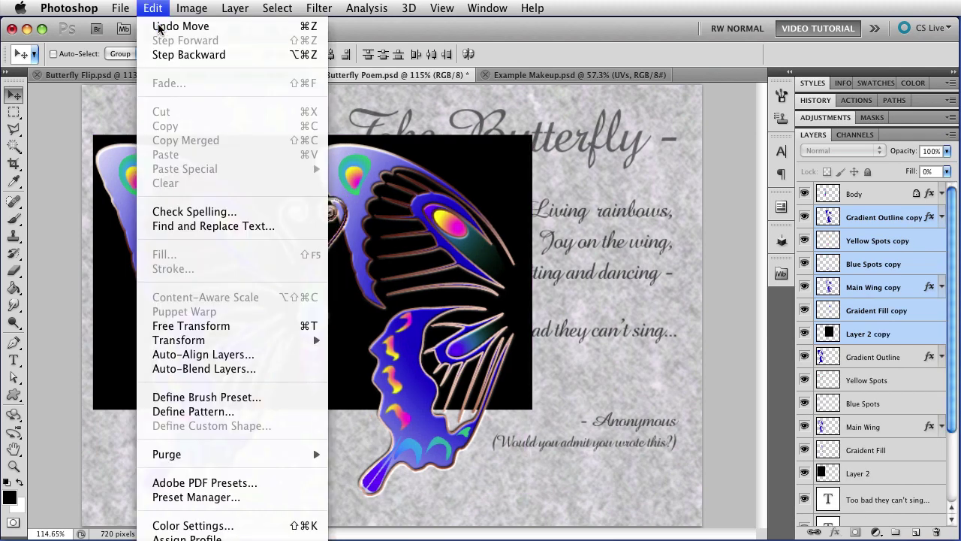
{"action": "mouse_move", "coordinate": [217, 341]}
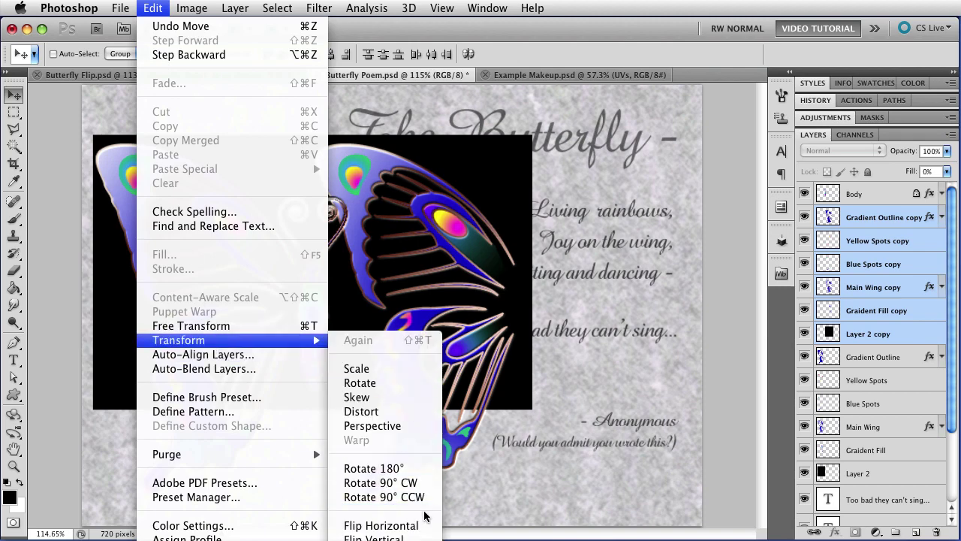
{"action": "left_click", "coordinate": [381, 525]}
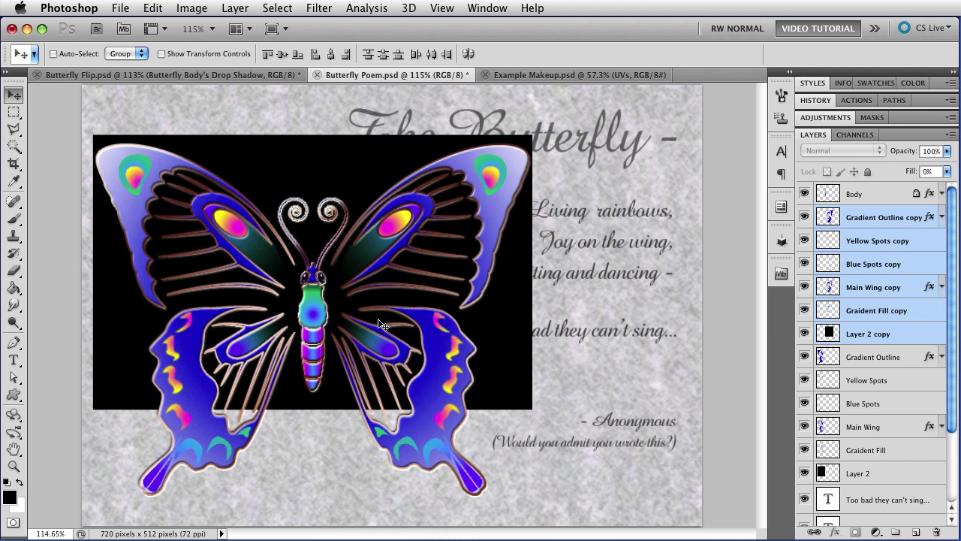
{"action": "left_click", "coordinate": [848, 337]}
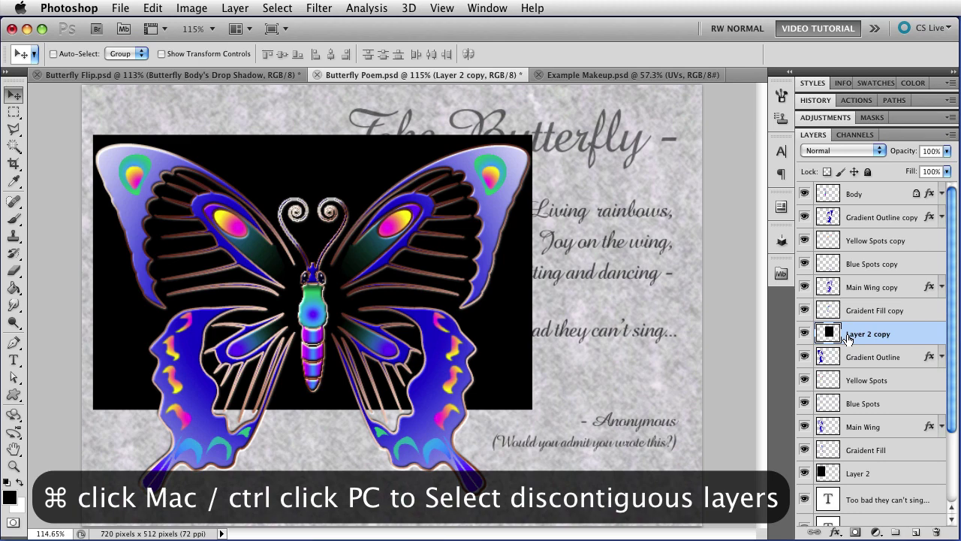
- Delete Layer 2 and Layer 2 copy, then switch to the Example Makeup.psd document
{"action": "left_click", "coordinate": [861, 474], "text": "super"}
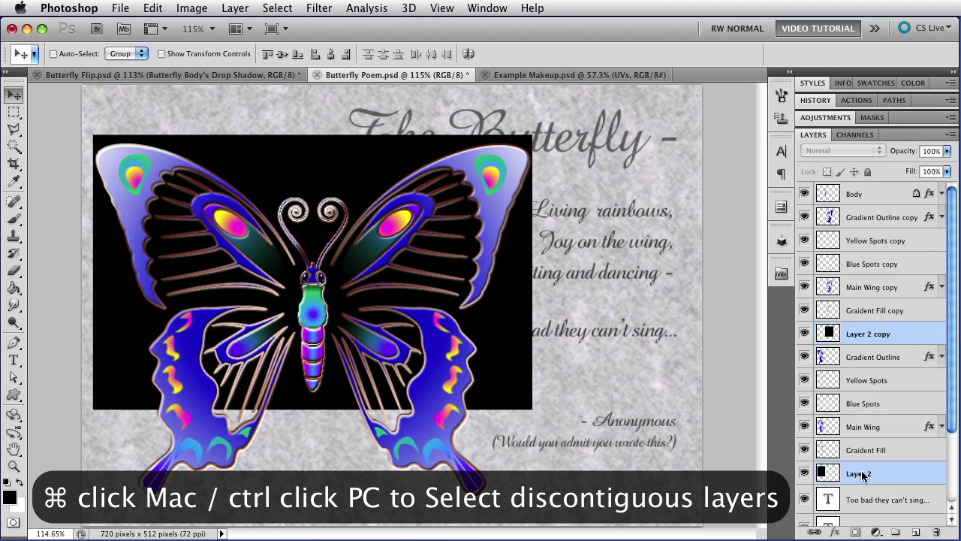
{"action": "key", "text": "BackSpace"}
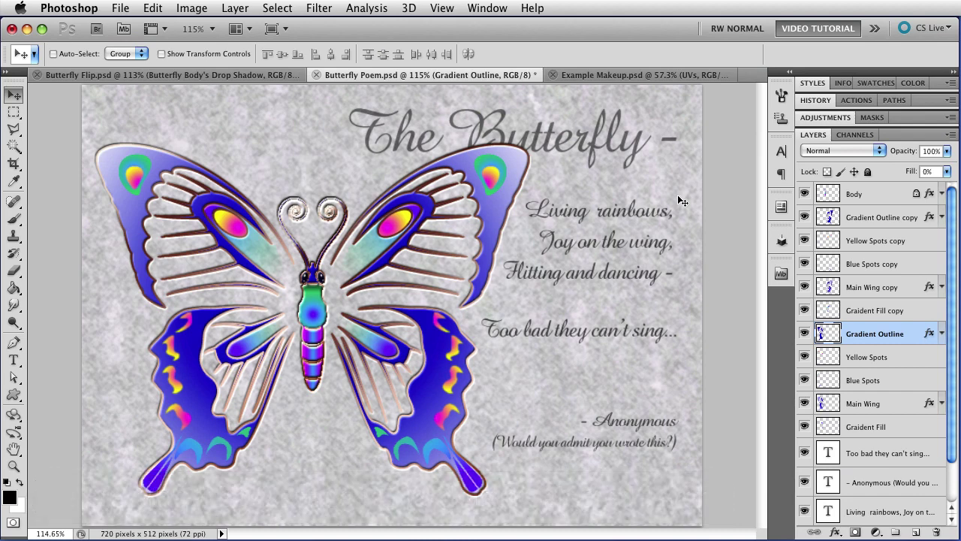
{"action": "left_click", "coordinate": [602, 76]}
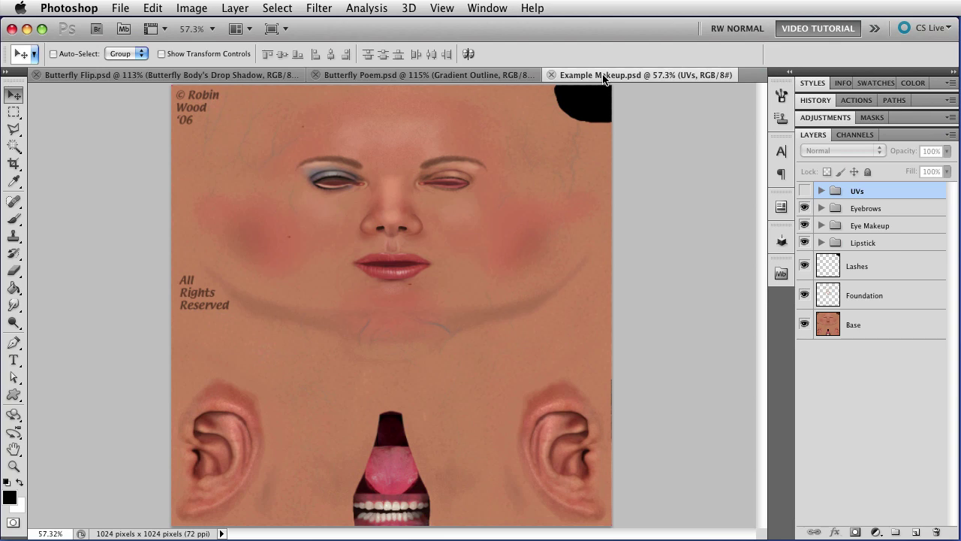
- Show the red UVs wireframe over the face texture and zoom in close on the eyes
{"action": "left_click", "coordinate": [804, 192]}
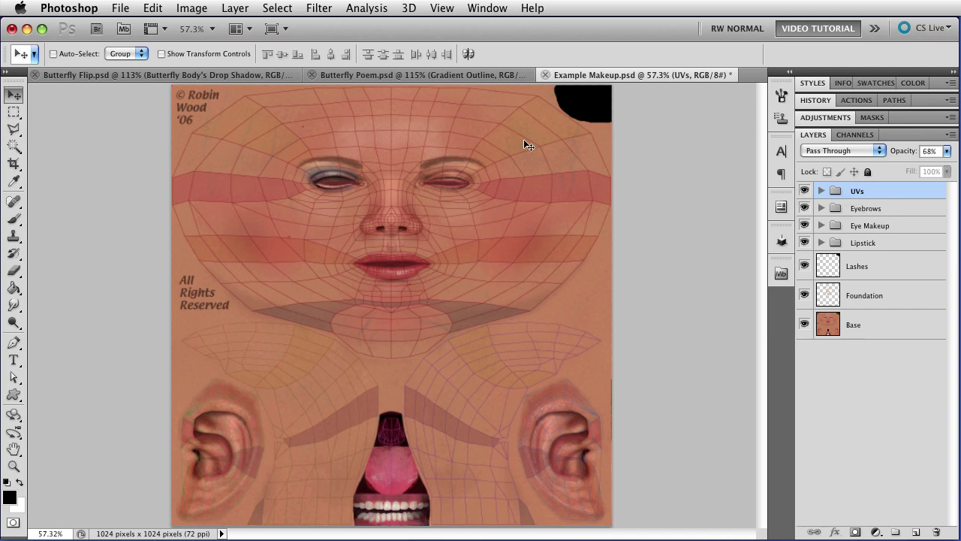
{"action": "key", "text": "super+space"}
{"action": "left_click_drag", "start_coordinate": [271, 137], "coordinate": [493, 210]}
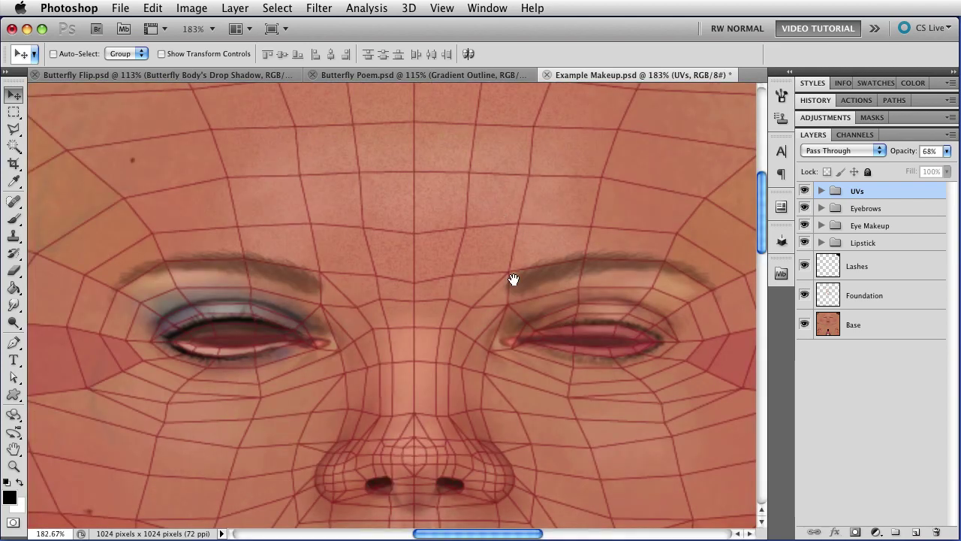
{"action": "left_click_drag", "start_coordinate": [513, 279], "coordinate": [491, 248]}
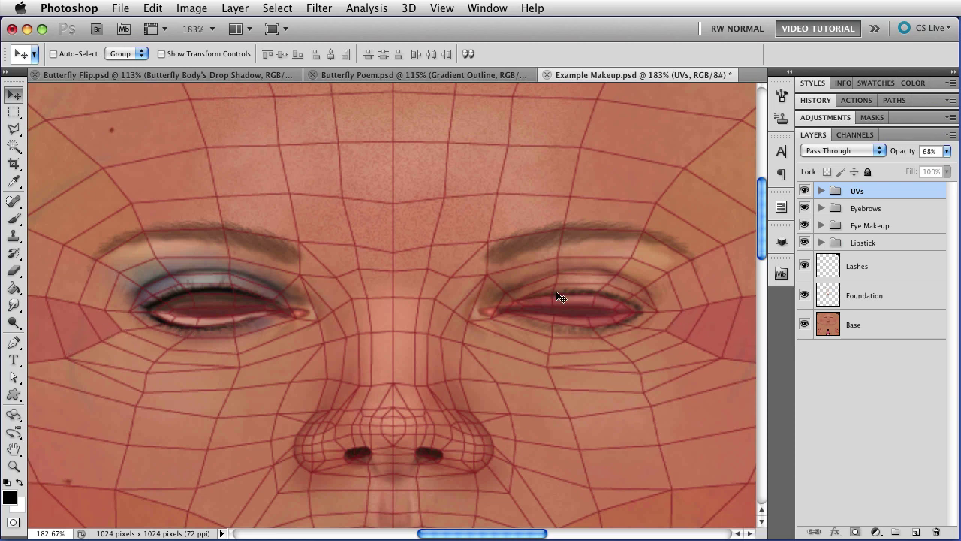
- Create an empty layer named 'Eye Anchor' directly above the Eye Makeup group
{"action": "left_click", "coordinate": [892, 227]}
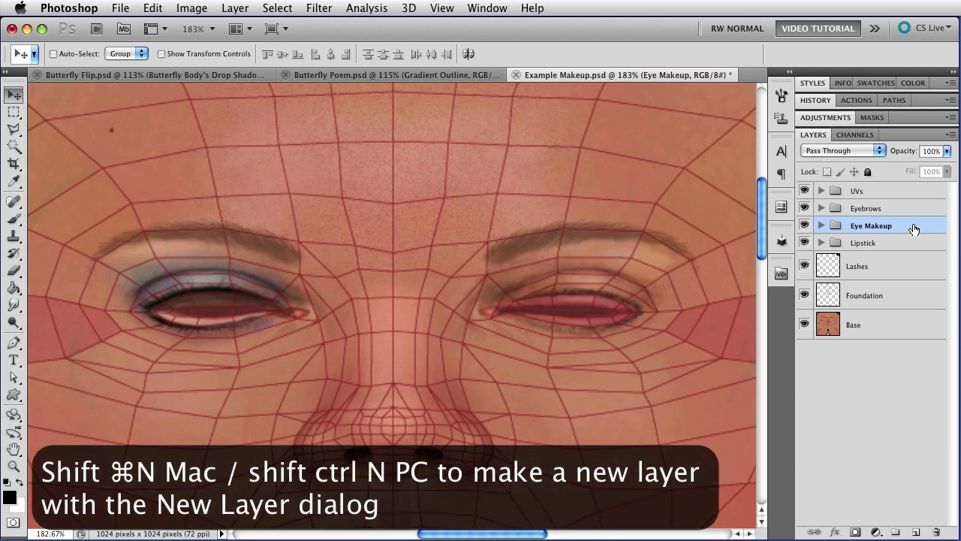
{"action": "key", "text": "super+shift+n"}
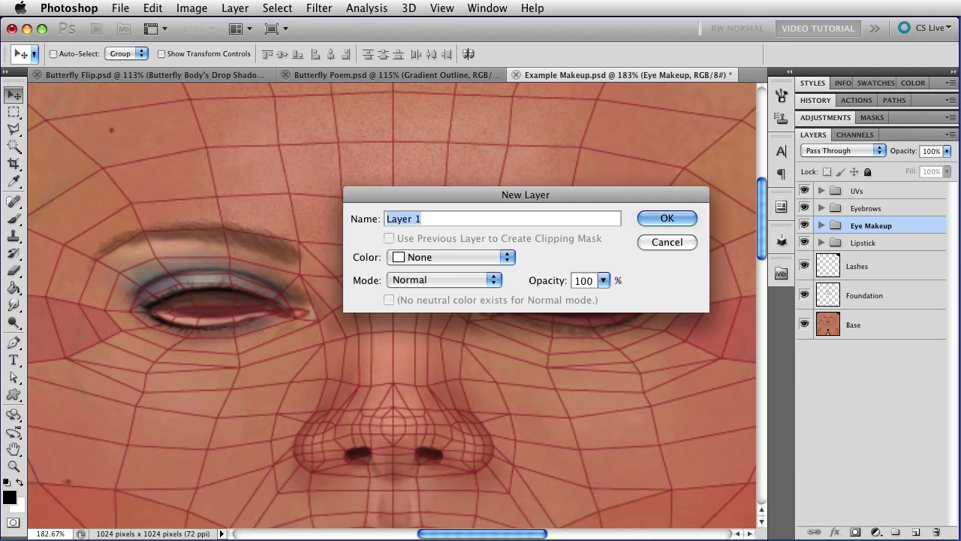
{"action": "type", "text": "Eye Anchor"}
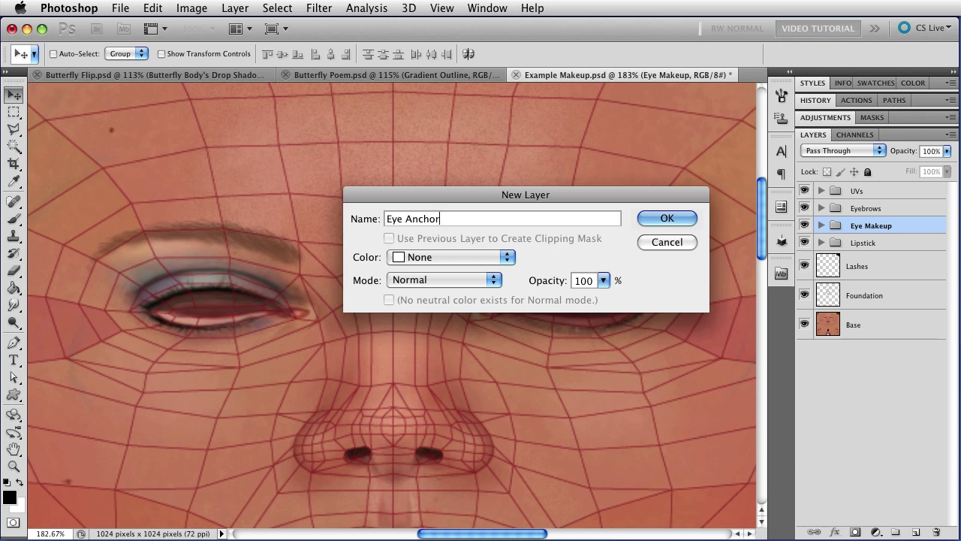
{"action": "key", "text": "Return"}
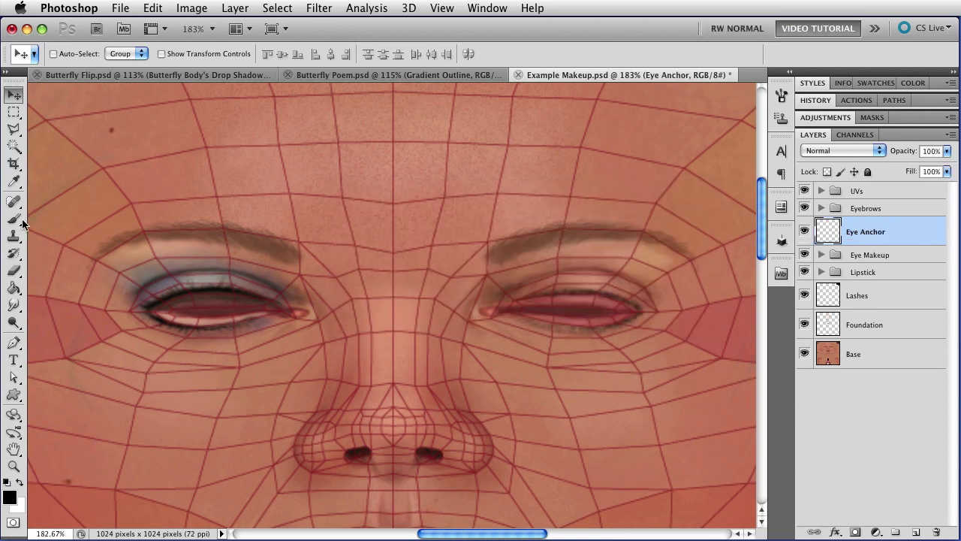
- With a 1 px Pencil, mark anchor dots at the far left and far right of the eye area
{"action": "mouse_move", "coordinate": [13, 218]}
{"action": "left_mouse_down"}
{"action": "mouse_move", "coordinate": [49, 234]}
{"action": "mouse_move", "coordinate": [77, 230]}
{"action": "left_mouse_up"}
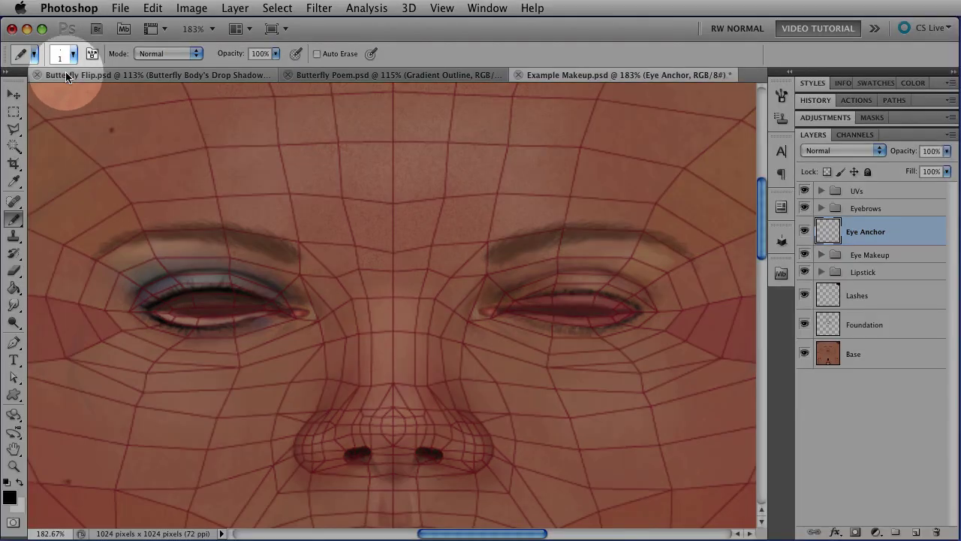
{"action": "left_click", "coordinate": [67, 65]}
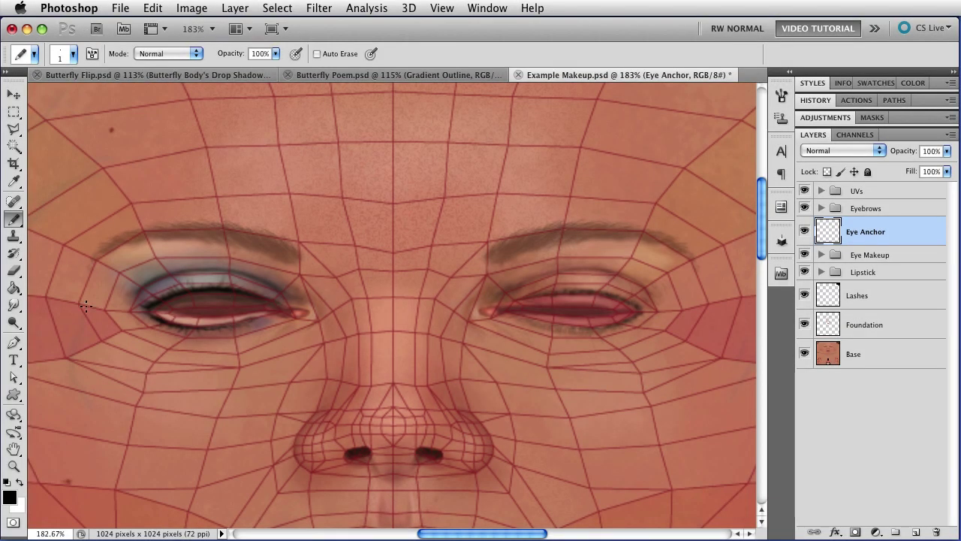
{"action": "left_click", "coordinate": [46, 298]}
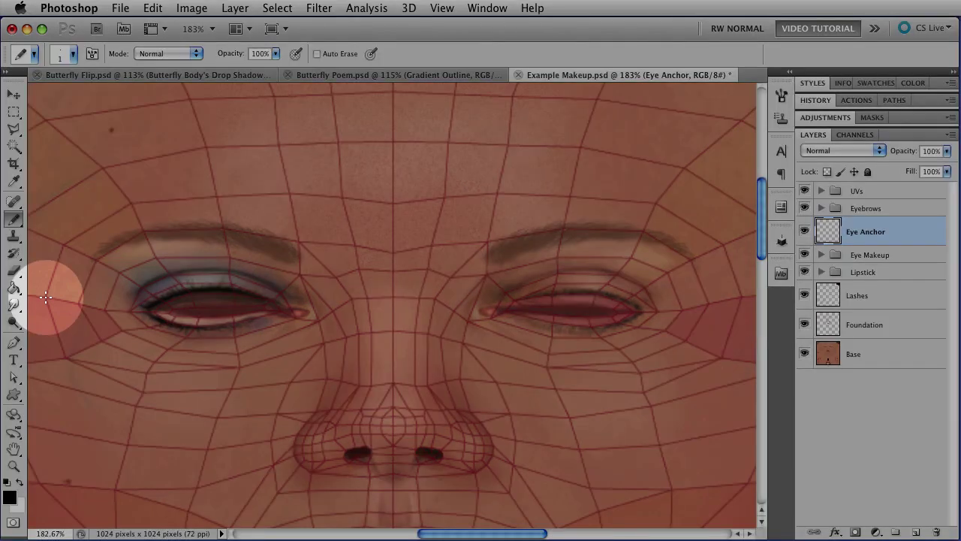
{"action": "mouse_move", "coordinate": [46, 298]}
{"action": "left_mouse_down"}
{"action": "mouse_move", "coordinate": [94, 313]}
{"action": "mouse_move", "coordinate": [66, 317]}
{"action": "mouse_move", "coordinate": [46, 298]}
{"action": "left_mouse_up"}
{"action": "left_click_drag", "start_coordinate": [46, 297], "coordinate": [46, 297]}
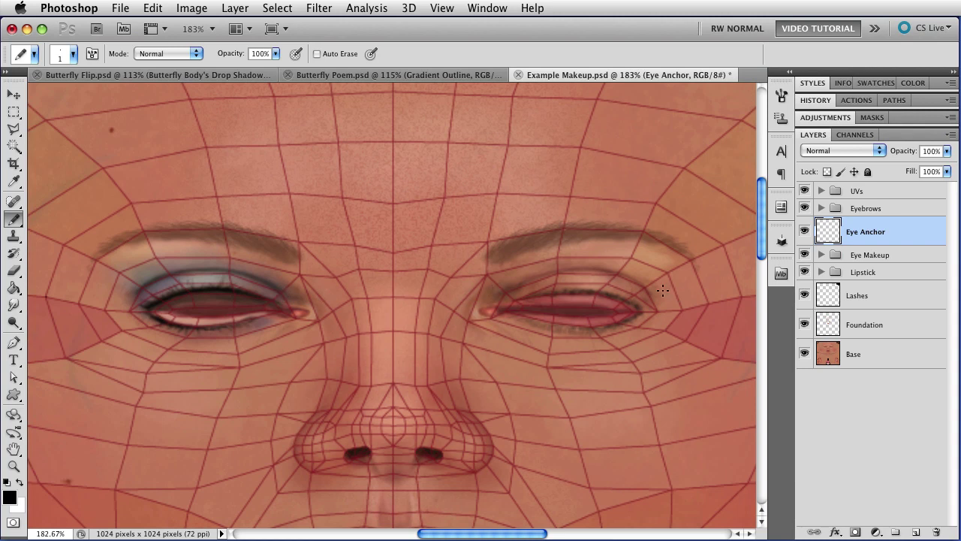
{"action": "left_click", "coordinate": [740, 298]}
- Hide the UVs wireframe and duplicate Eye Anchor together with the Eye Makeup group
{"action": "left_click", "coordinate": [805, 191]}
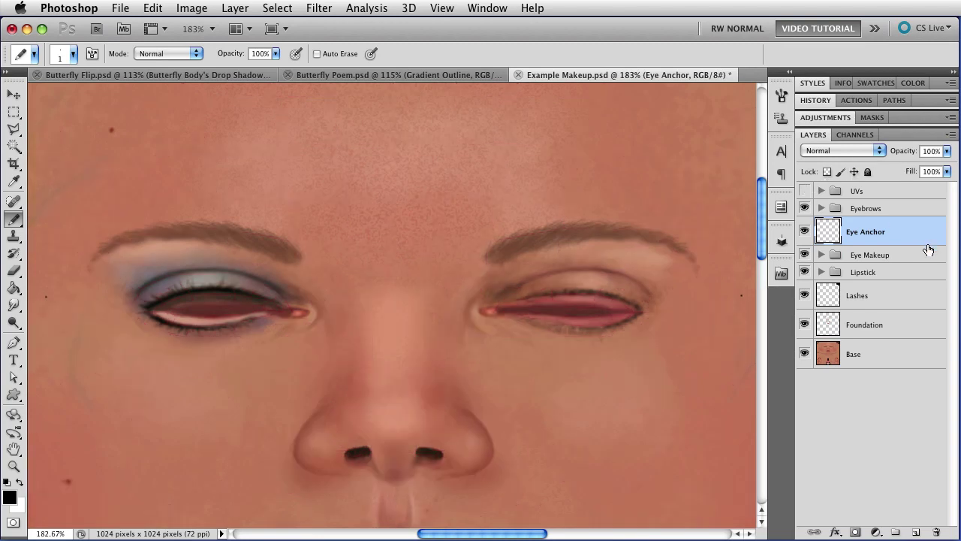
{"action": "left_click", "coordinate": [922, 255], "text": "shift"}
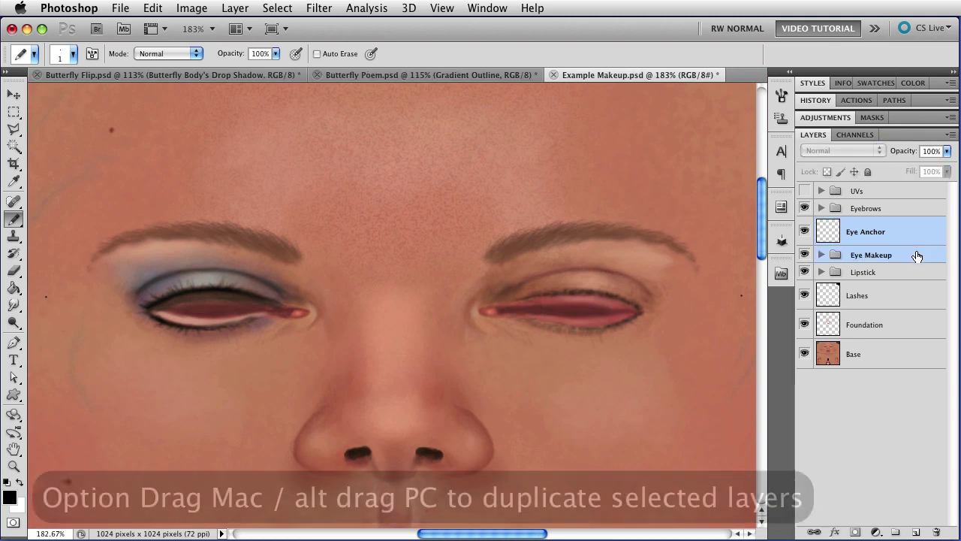
{"action": "left_click_drag", "start_coordinate": [917, 256], "coordinate": [917, 227]}
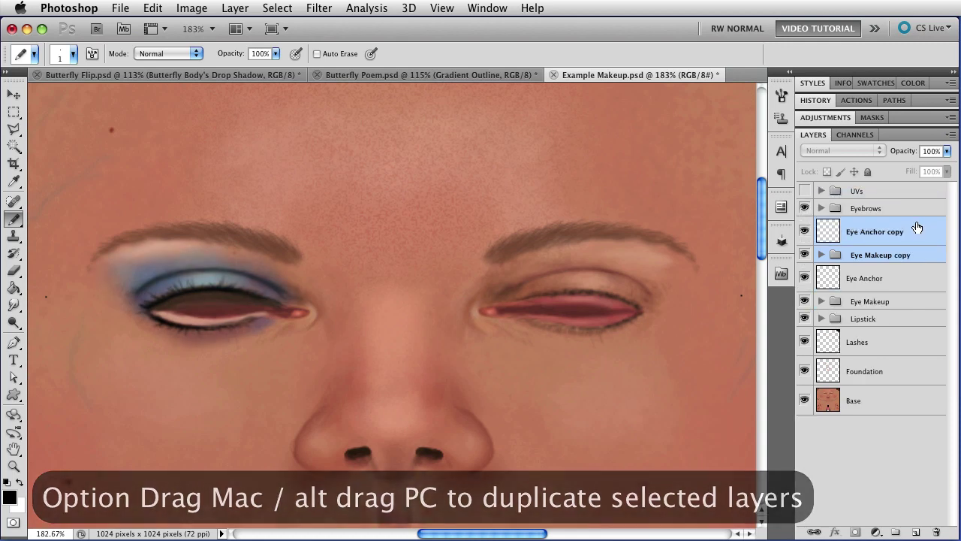
- Flip the copied layers horizontally with Edit > Transform > Flip Horizontal
{"action": "left_click", "coordinate": [153, 9]}
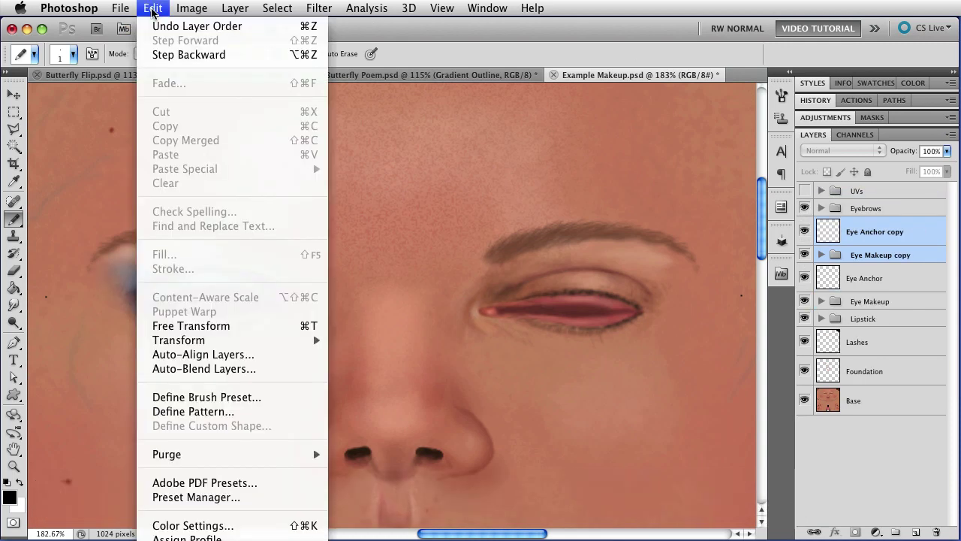
{"action": "mouse_move", "coordinate": [216, 341]}
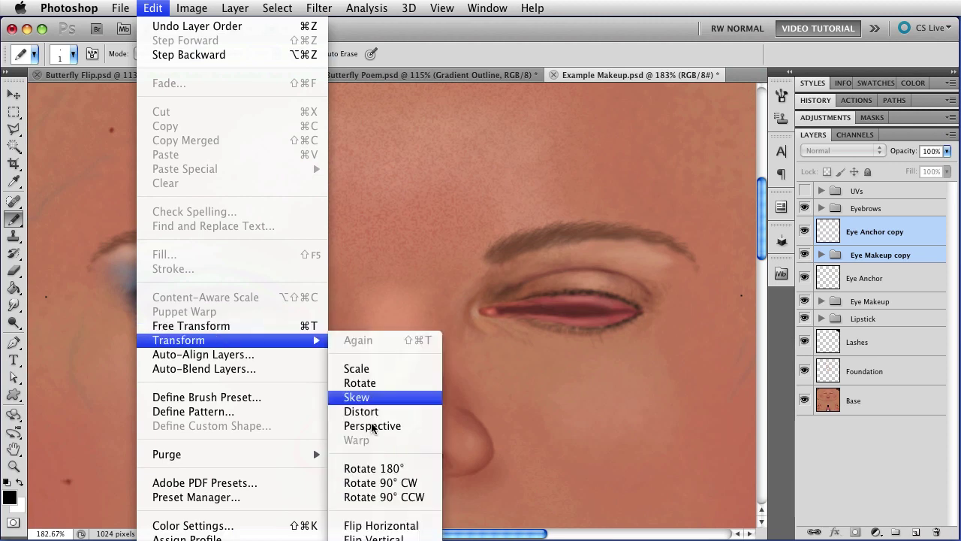
{"action": "left_click", "coordinate": [374, 520]}
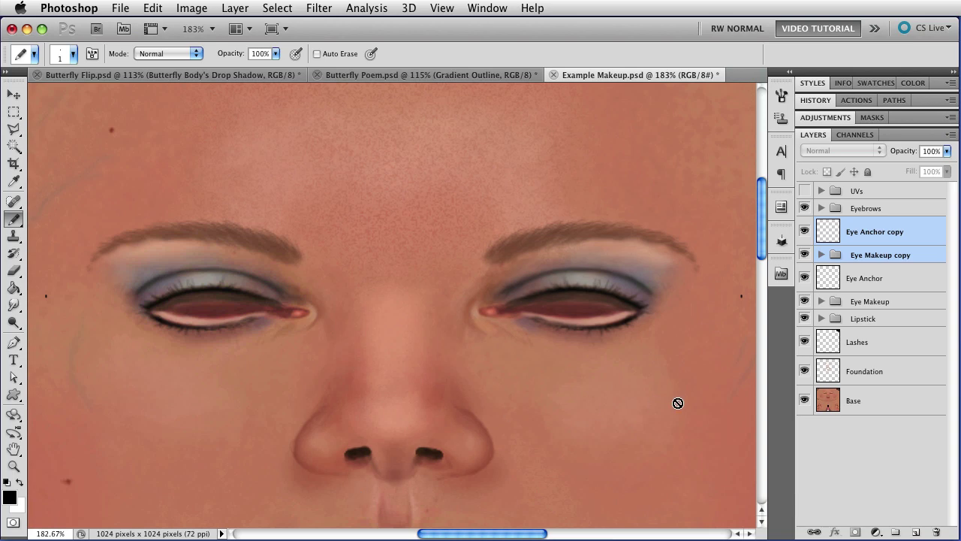
- Hide Eye Anchor and Eye Anchor copy, tuck each into its Eye Makeup group, then zoom out
{"action": "left_click", "coordinate": [805, 278]}
{"action": "left_click", "coordinate": [804, 231]}
{"action": "left_click", "coordinate": [886, 277]}
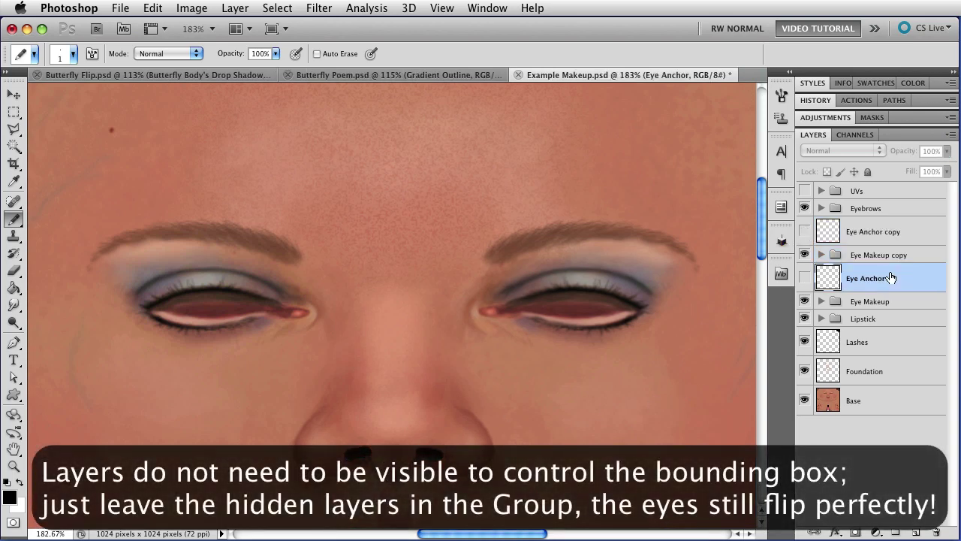
{"action": "left_click_drag", "start_coordinate": [890, 279], "coordinate": [896, 301]}
{"action": "left_click", "coordinate": [898, 233]}
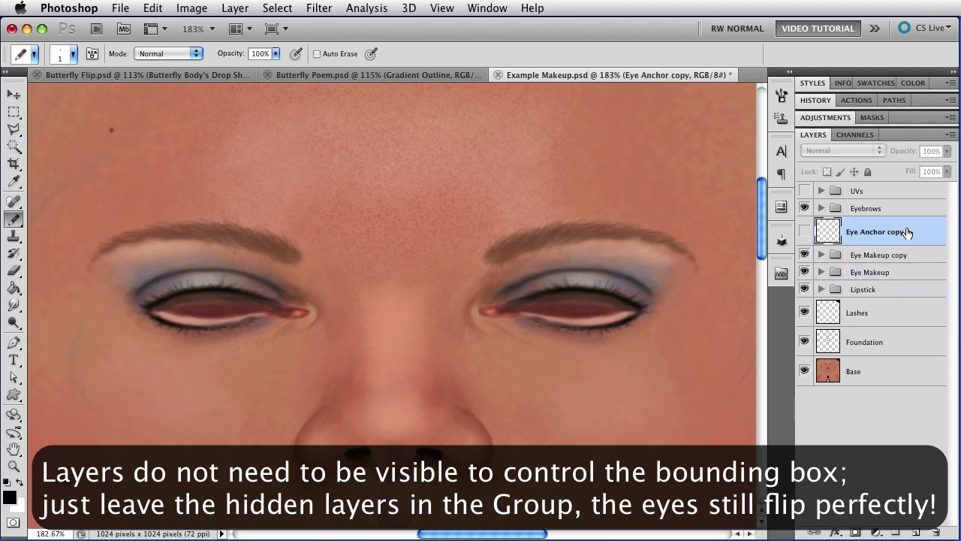
{"action": "left_click_drag", "start_coordinate": [910, 235], "coordinate": [912, 255]}
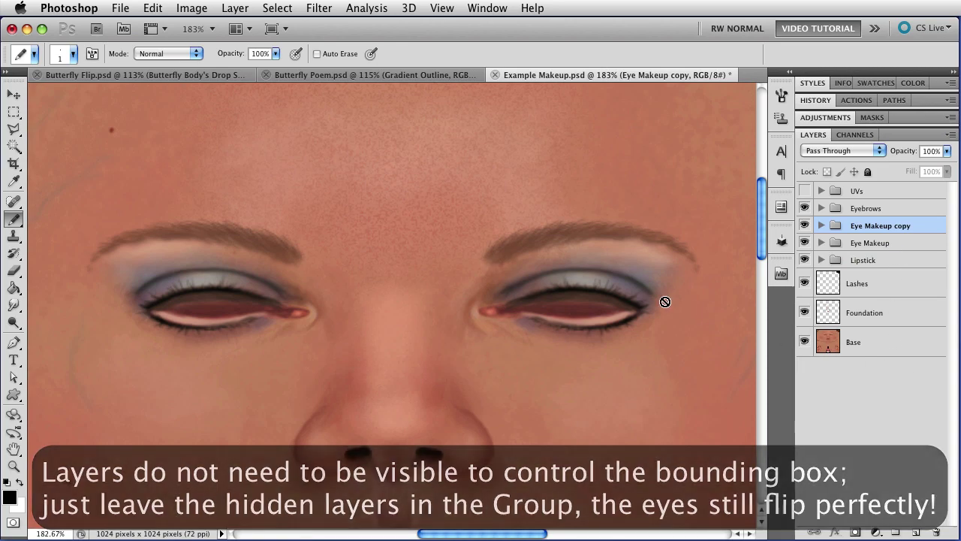
{"action": "left_click", "coordinate": [526, 308], "text": "alt"}
{"action": "left_click_drag", "start_coordinate": [543, 337], "coordinate": [511, 268]}
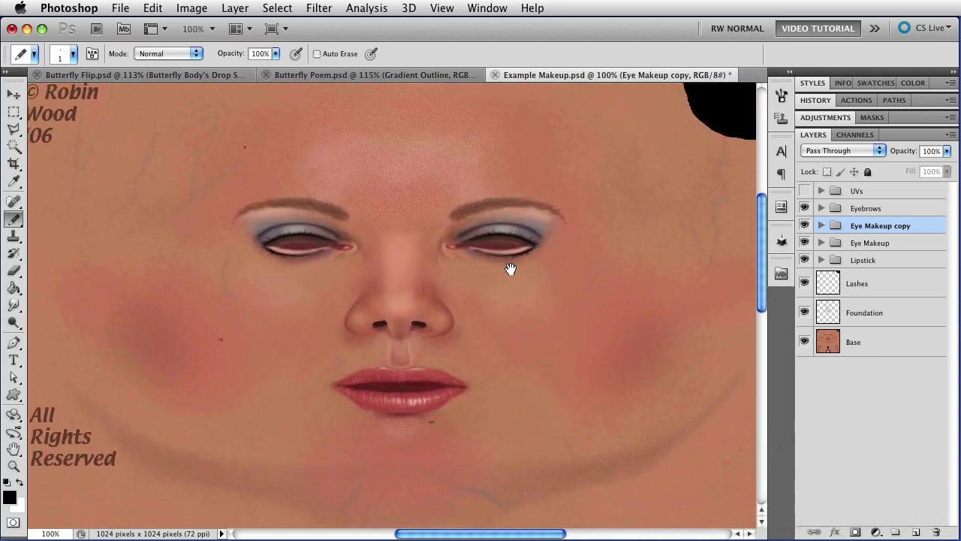